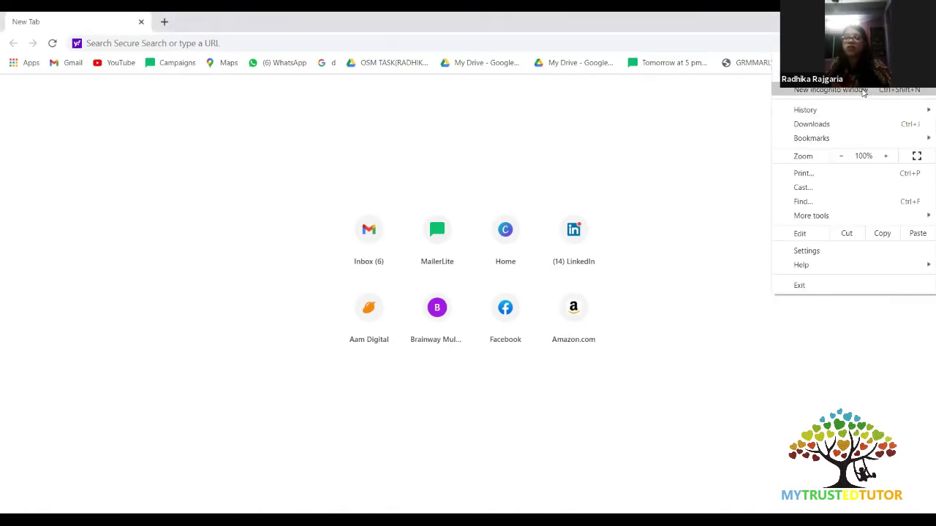
Open a new Chrome incognito window to load the Google Docs home page.
click(863, 89)
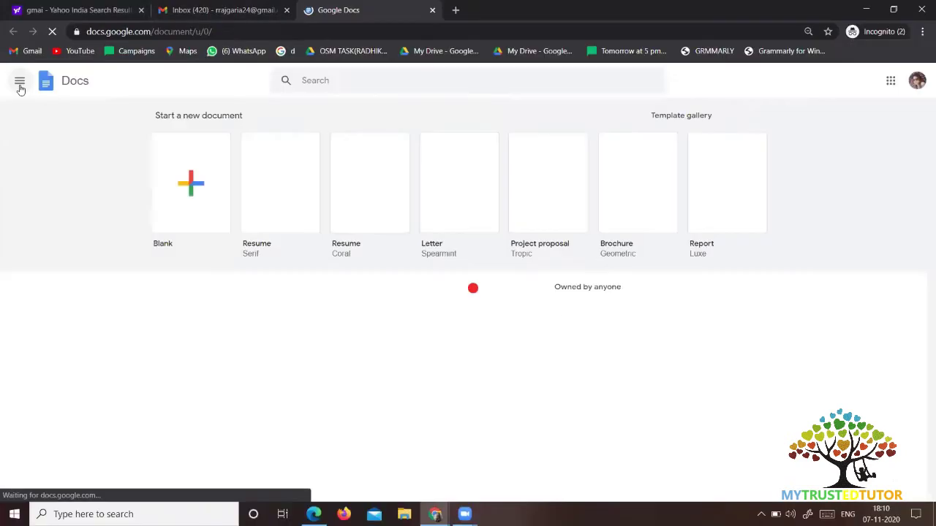
Switch from Google Docs to Google Forms and start a blank form.
click(19, 81)
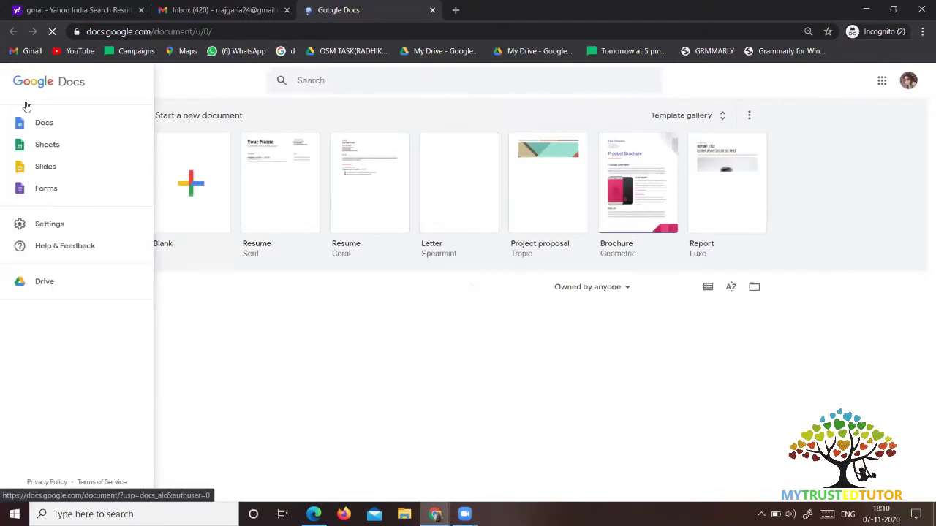
click(63, 191)
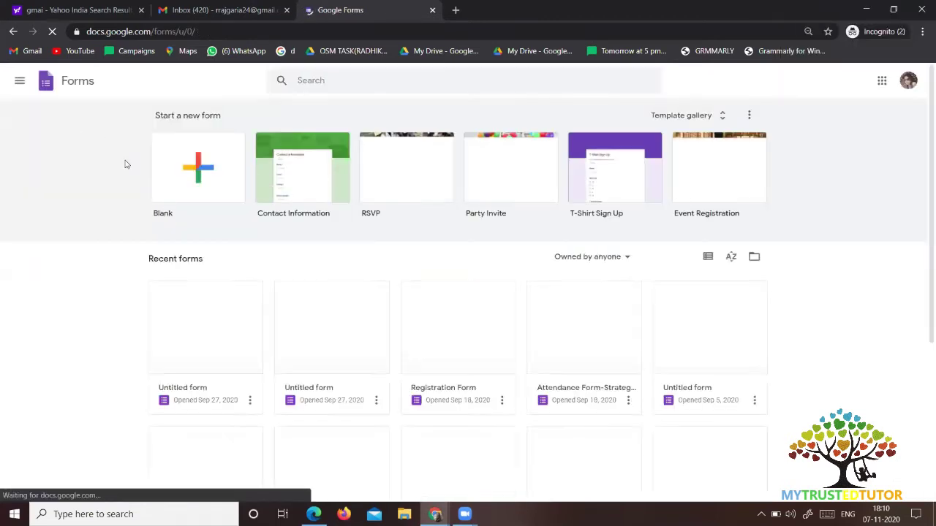
click(206, 174)
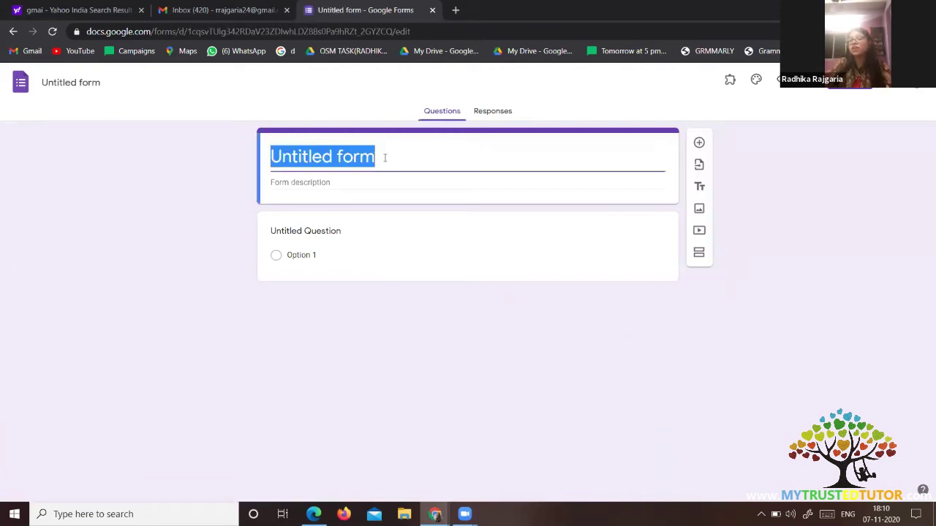
Replace the 'Untitled form' title with 'feedback form'.
key(BackSpace)
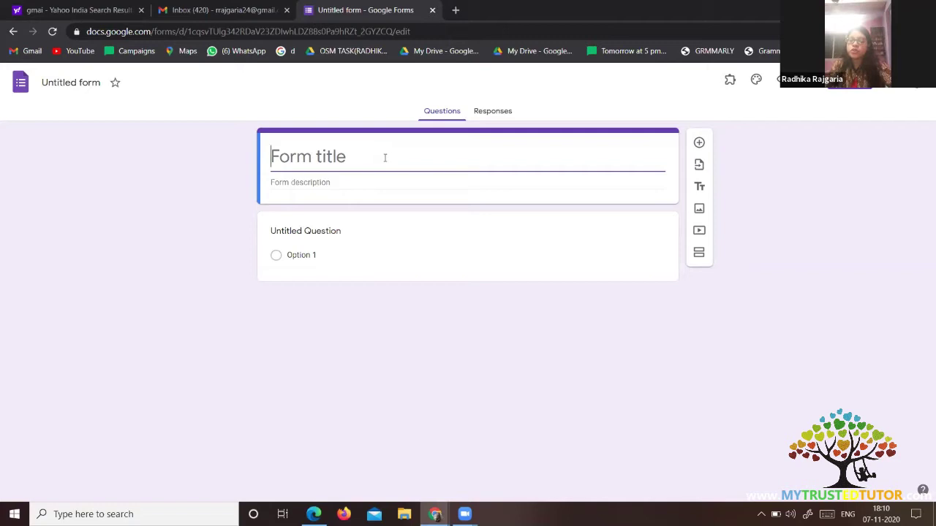
text(feed)
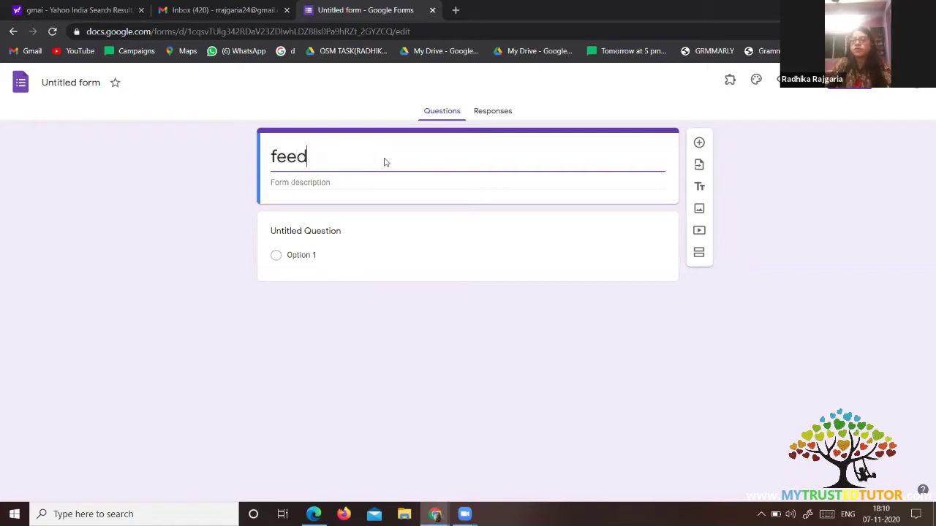
text(back form)
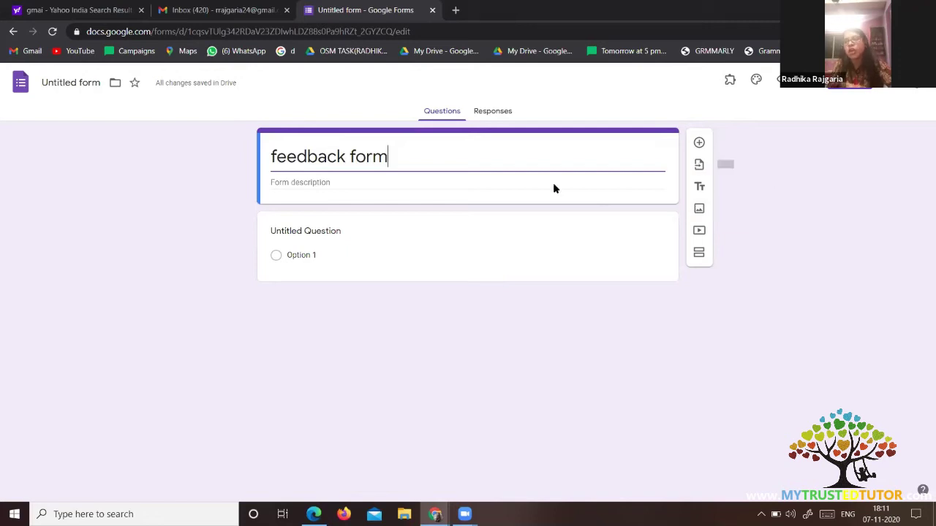
Choose Registration Form as the source and import its Name, Email ID and City questions.
click(698, 167)
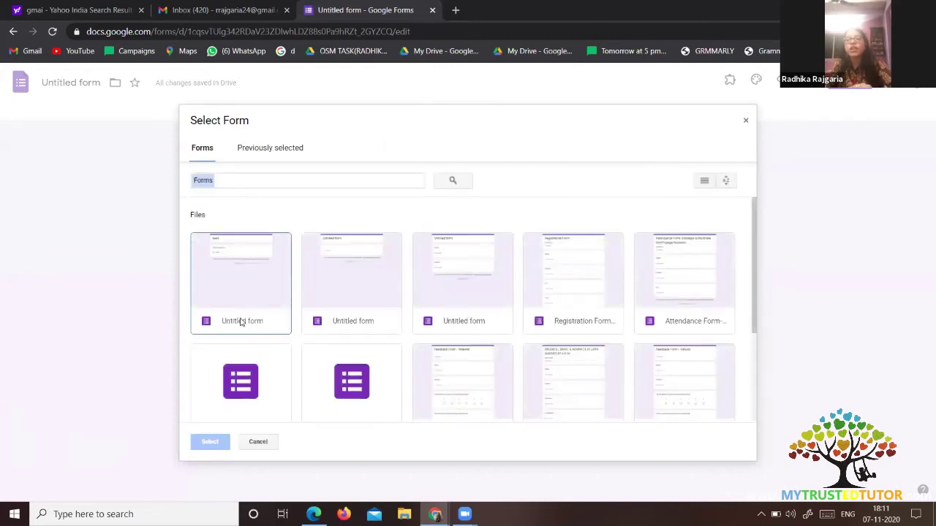
click(552, 294)
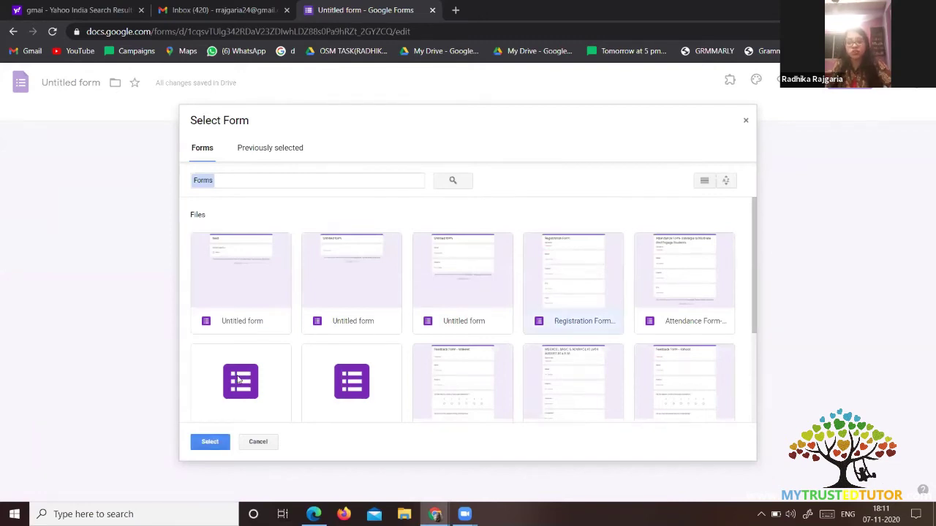
click(218, 442)
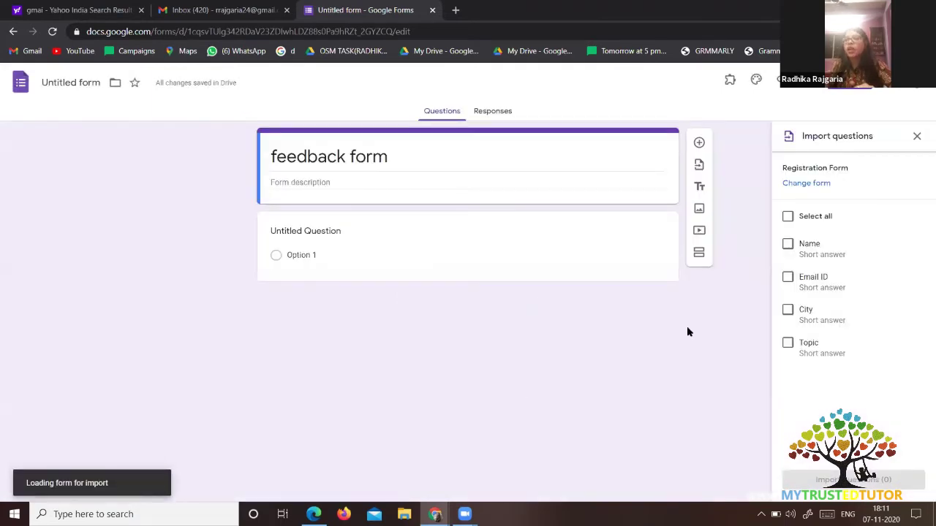
click(787, 247)
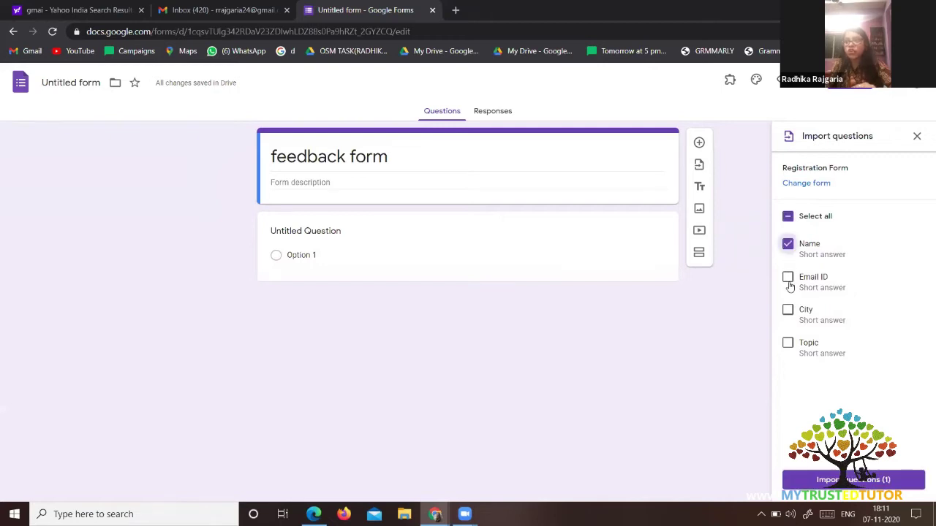
click(788, 279)
click(787, 310)
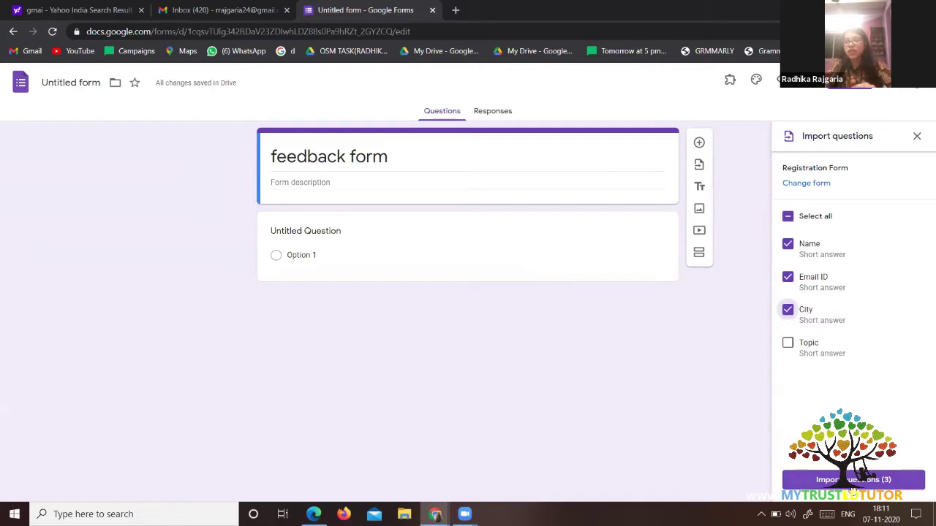
click(867, 479)
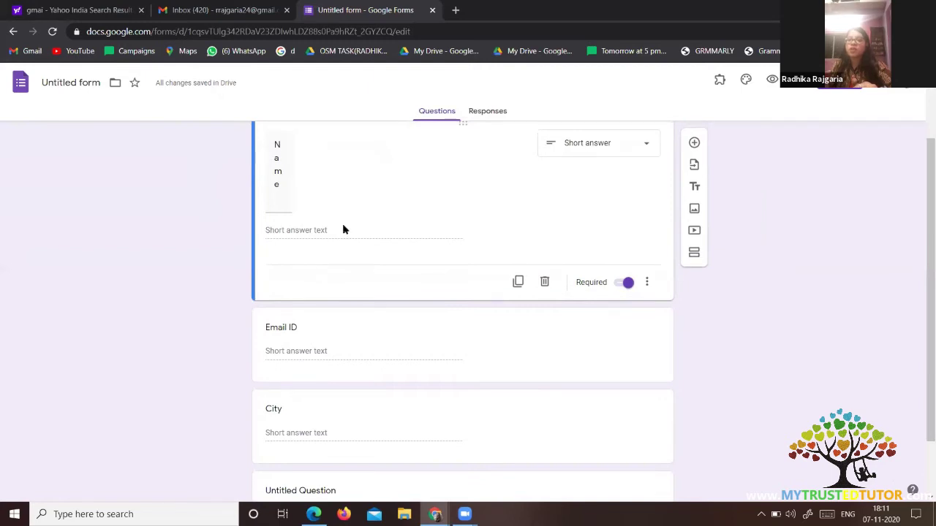
Retype the first imported question's title as 'Name'.
scroll(343, 230, up, 2)
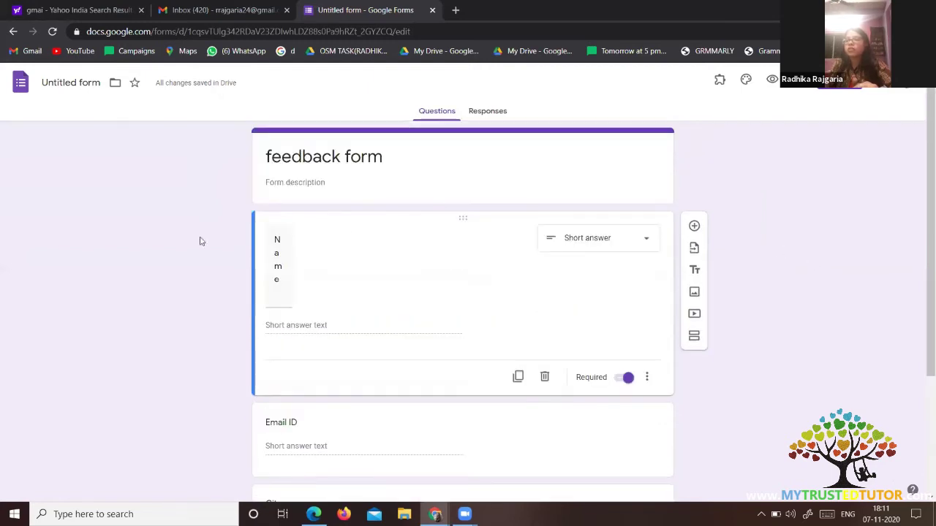
click(288, 247)
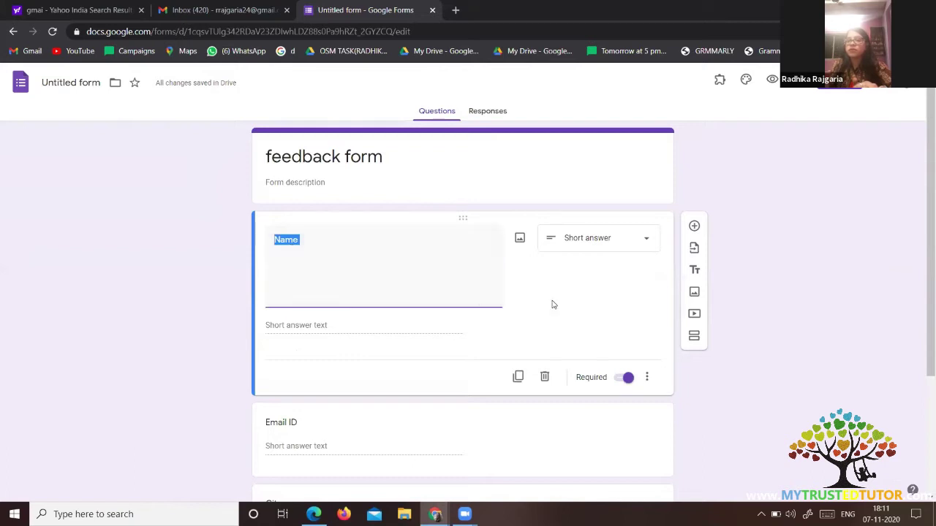
key(BackSpace)
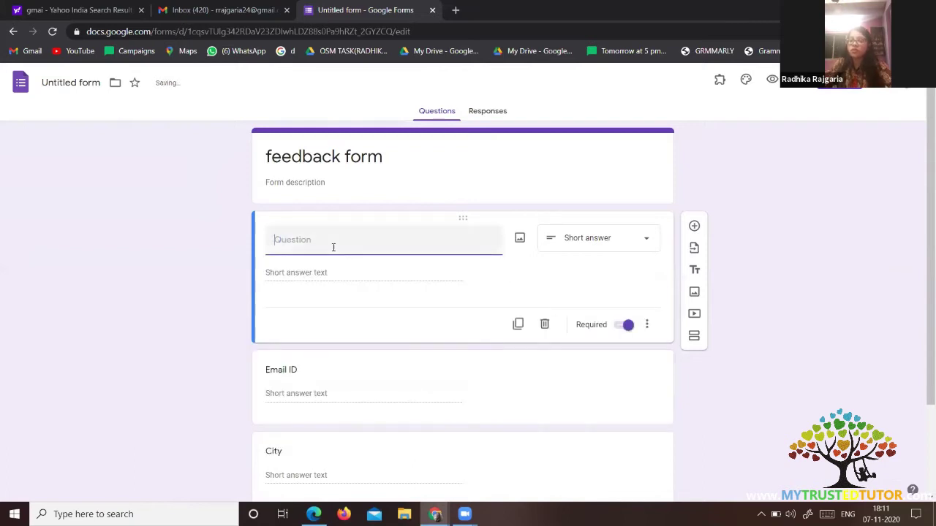
text(nam)
key(BackSpace)
key(BackSpace)
key(BackSpace)
text(N)
key(Caps_Lock)
text(ame)
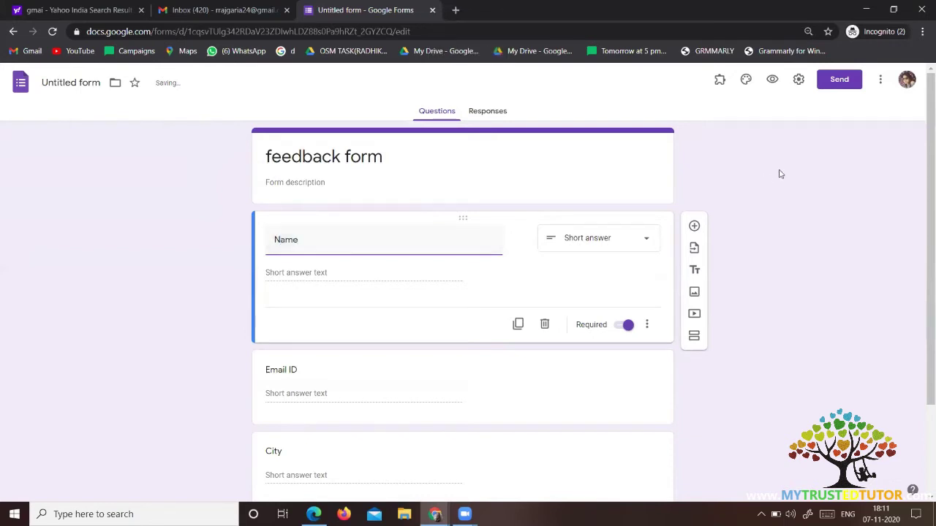
click(400, 282)
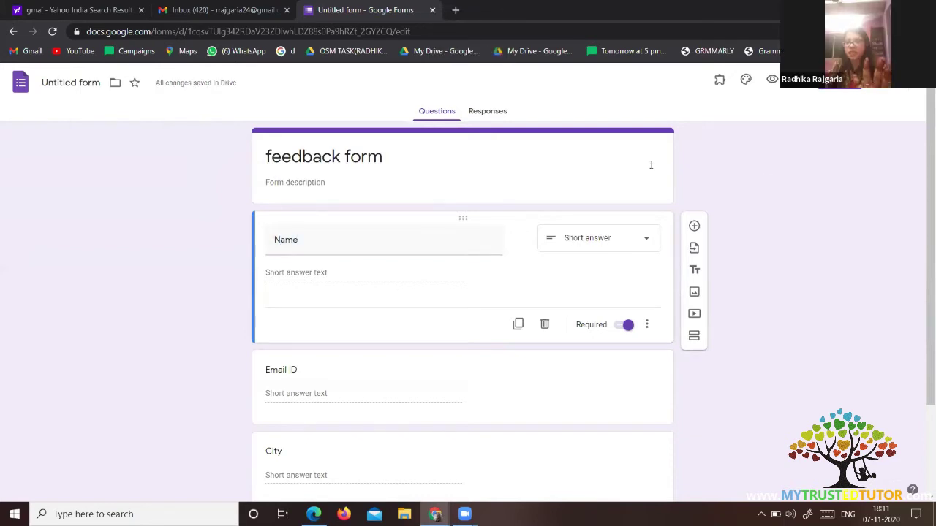
Enable Certify'em in this quiz from the Add-ons menu and start its setup.
click(721, 83)
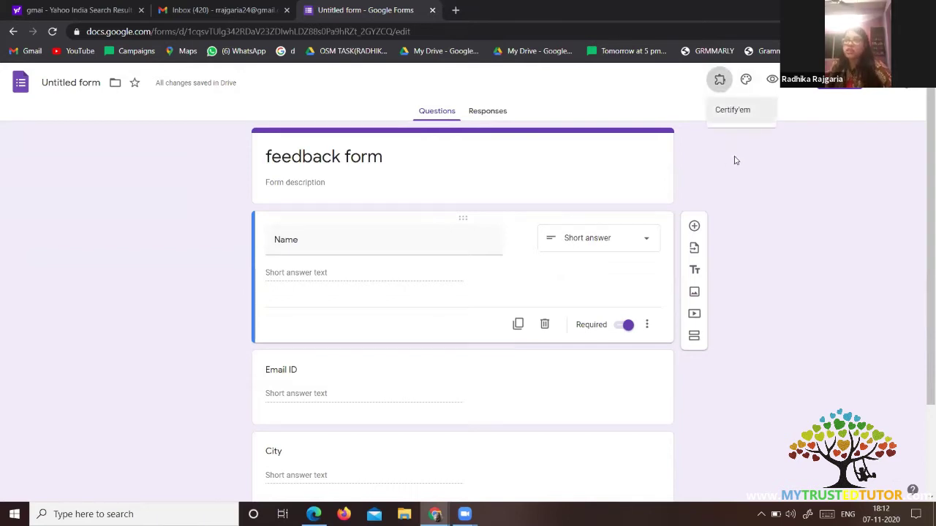
click(737, 111)
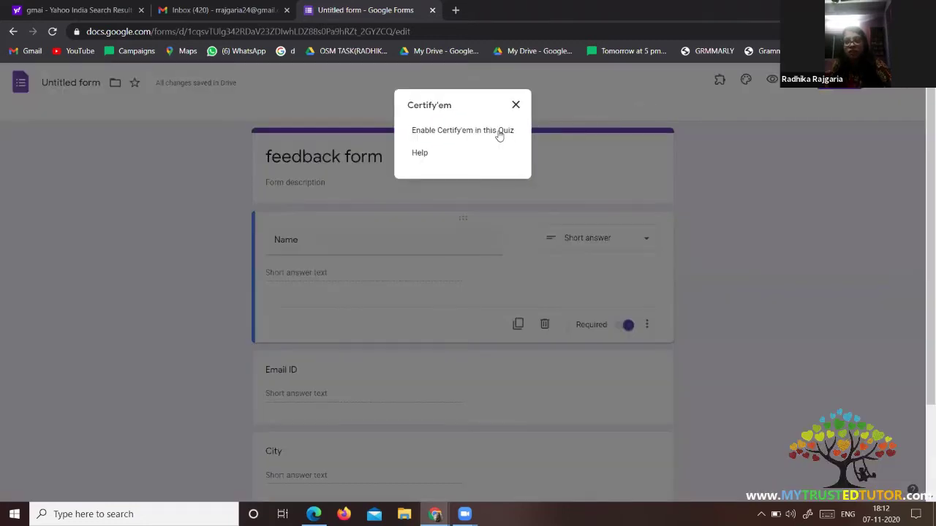
click(499, 136)
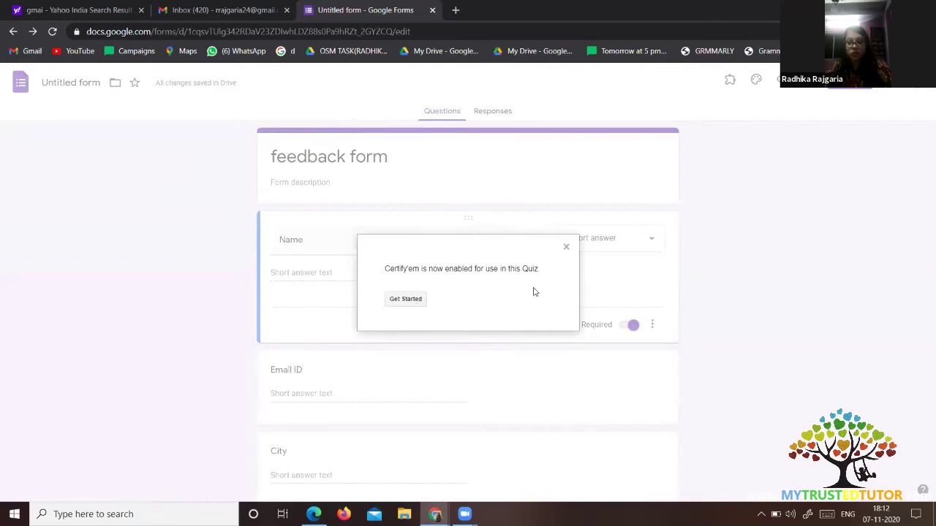
click(406, 299)
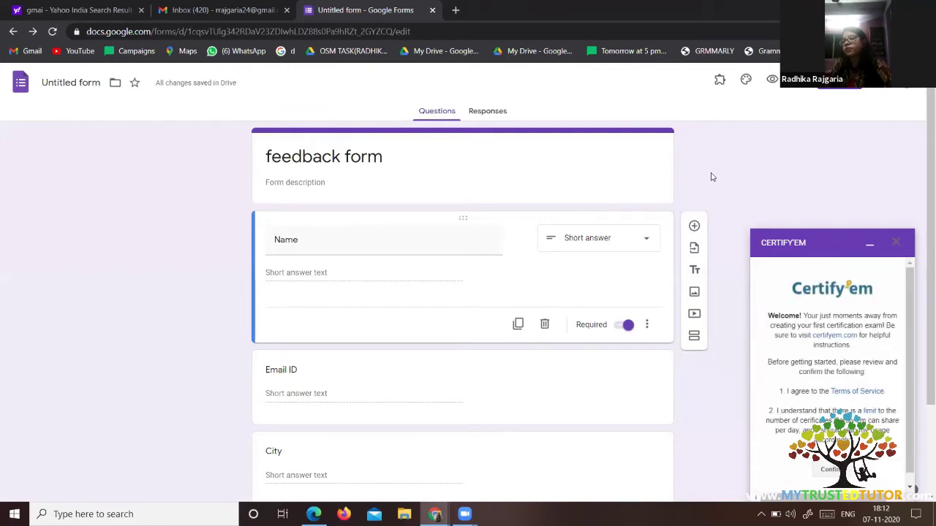
Use the Turn ON link beside Status to switch Certify'em certification on.
scroll(861, 360, down, 1)
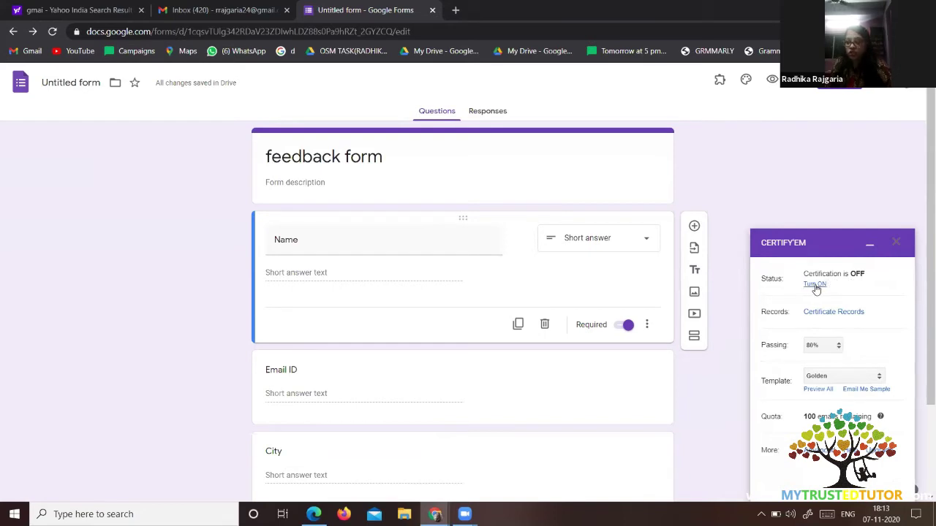
click(815, 285)
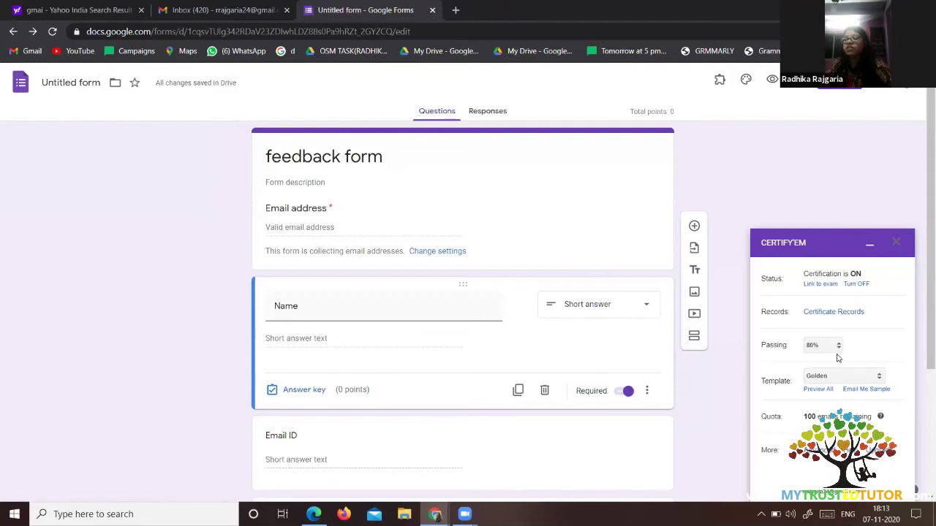
Set Certify'em passing to 100% with a custom template, then load Gmail in a new tab.
click(838, 349)
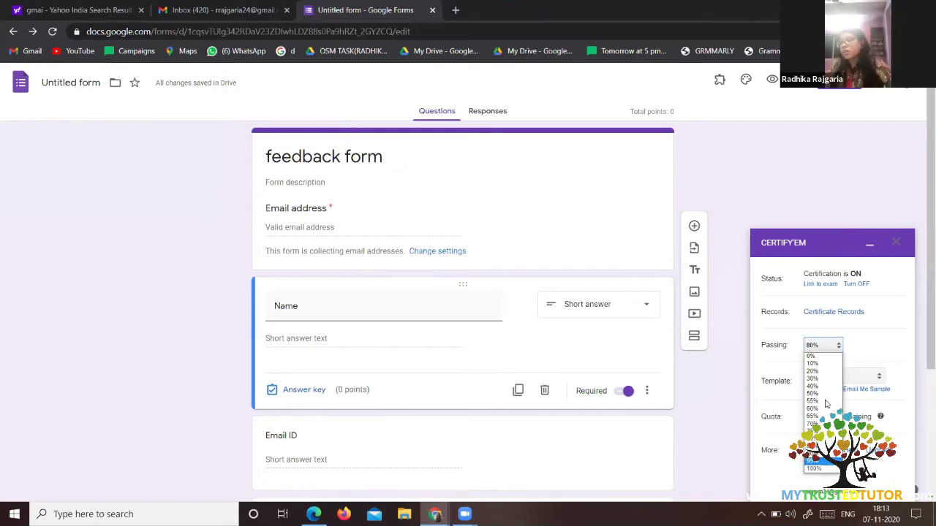
click(820, 471)
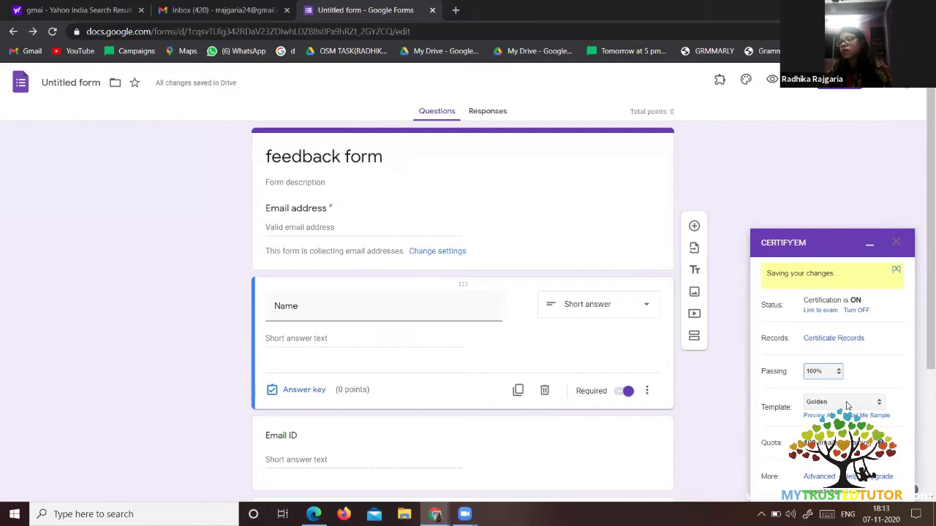
click(881, 378)
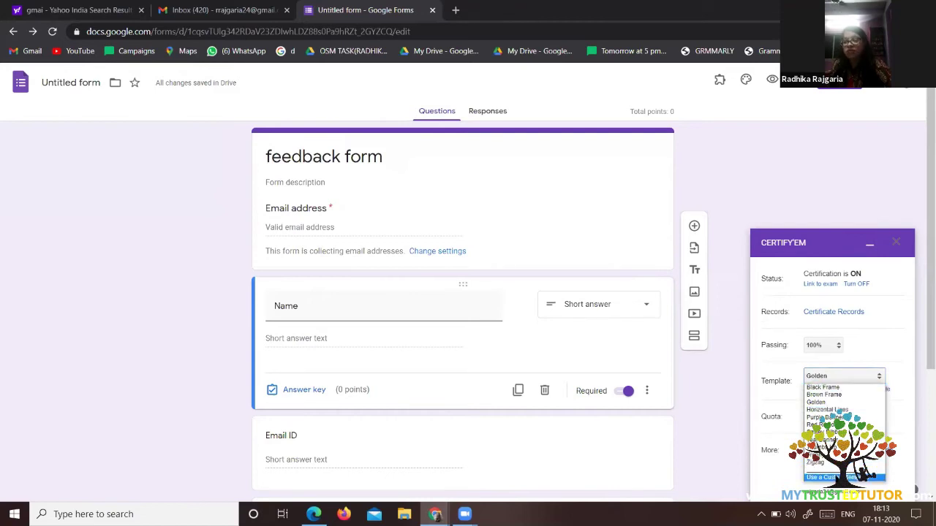
click(838, 478)
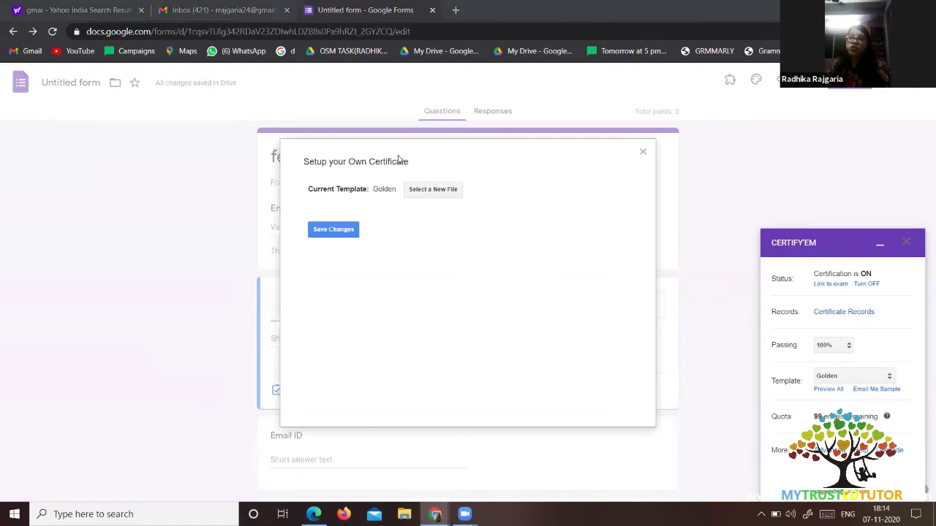
click(454, 11)
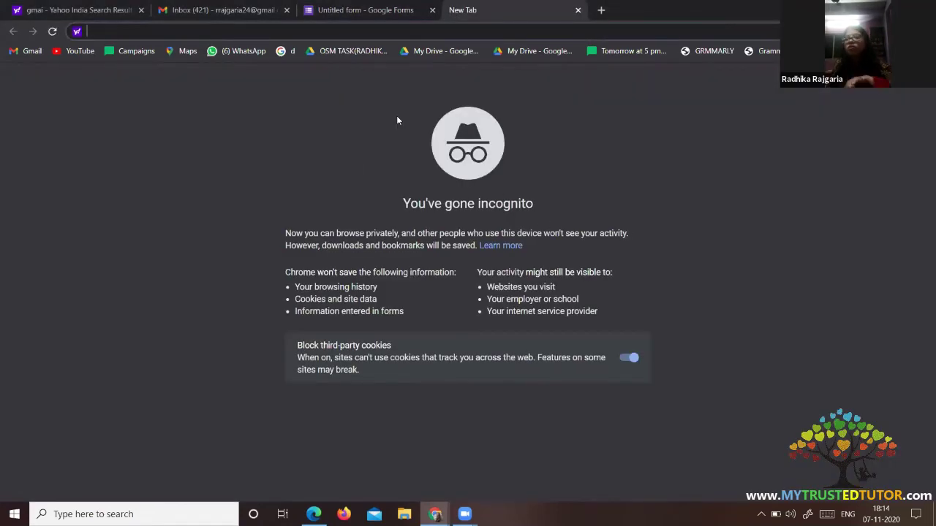
click(31, 50)
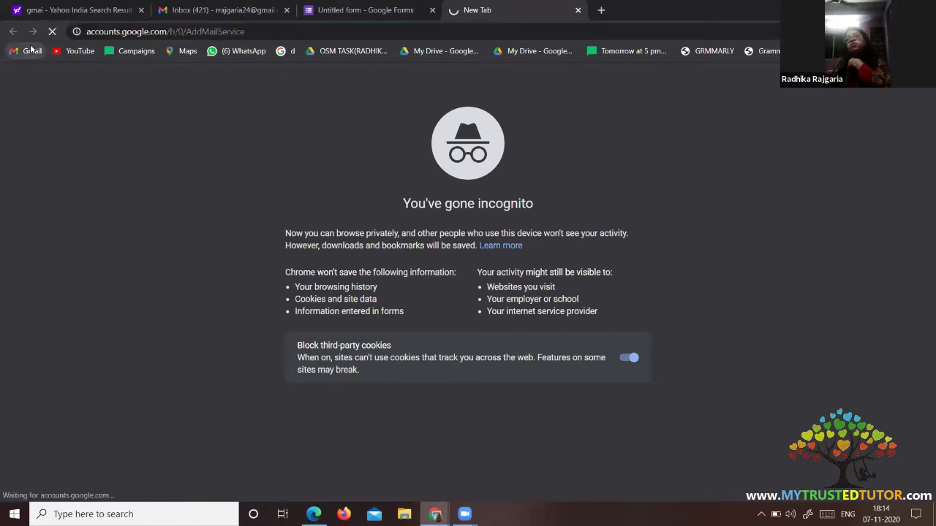
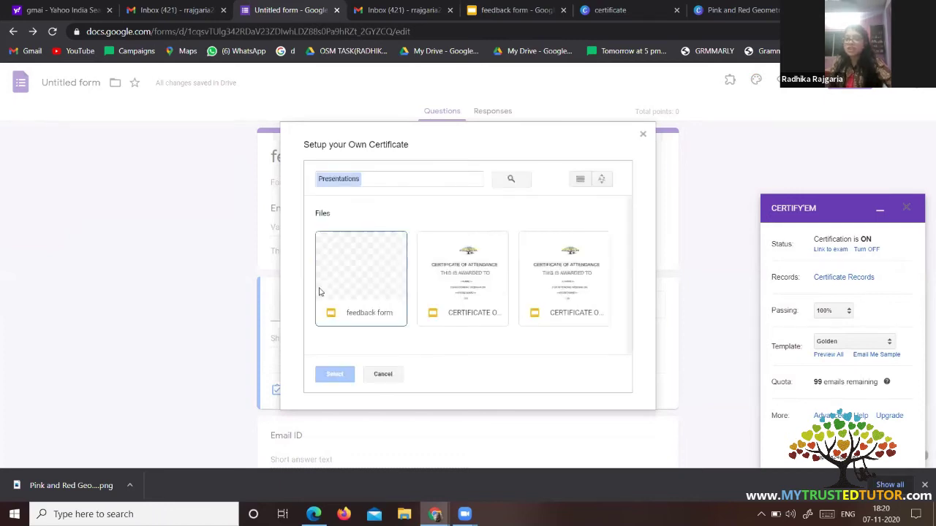
Choose the 'feedback form' presentation as the Certify'em certificate template.
click(378, 287)
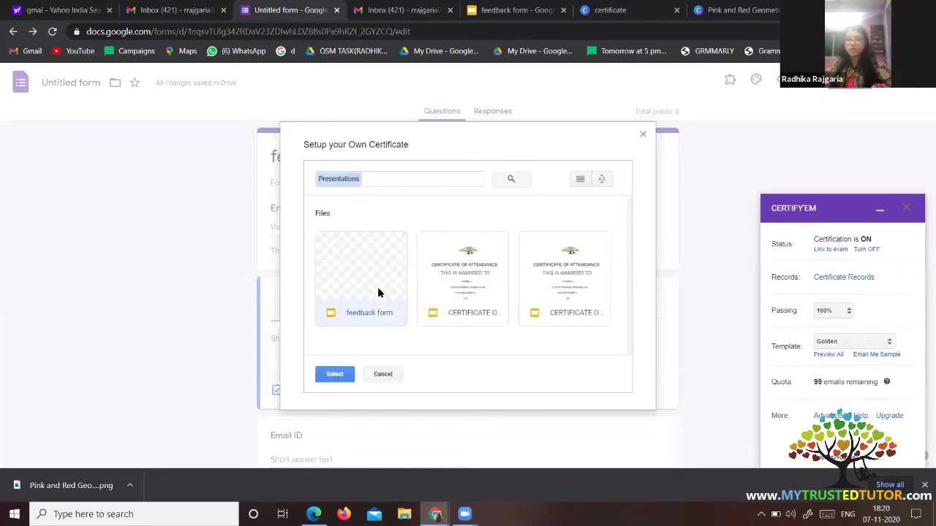
click(335, 375)
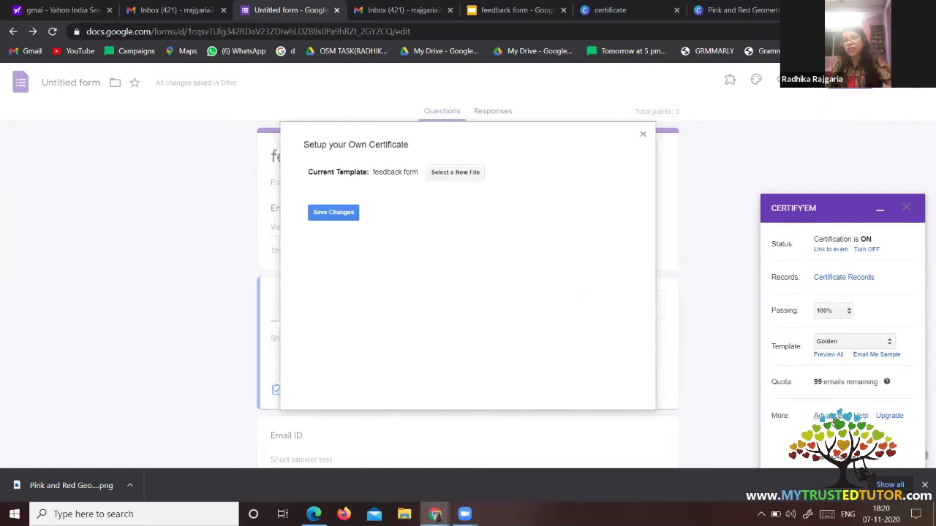
click(833, 416)
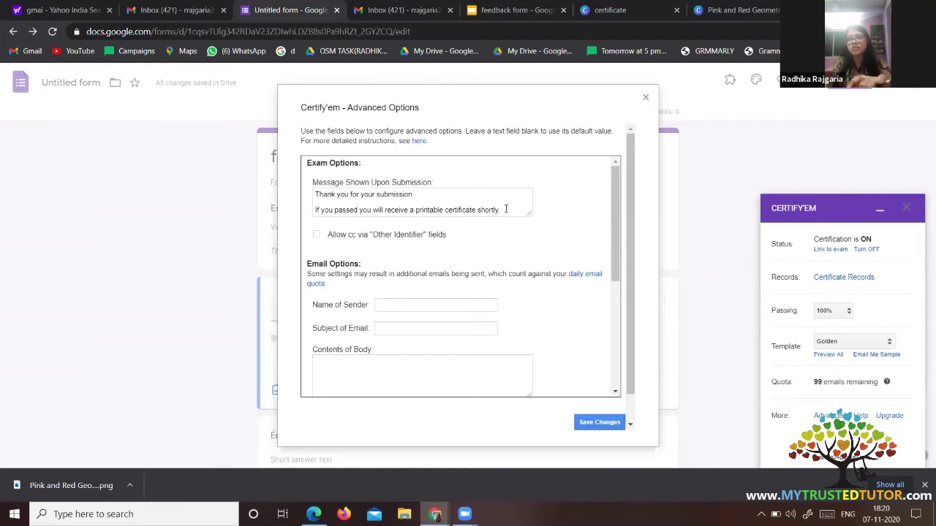
Replace the message's second line with 'If you have any queries you can write to us at' plus the admin e-mail address.
triple_click(361, 213)
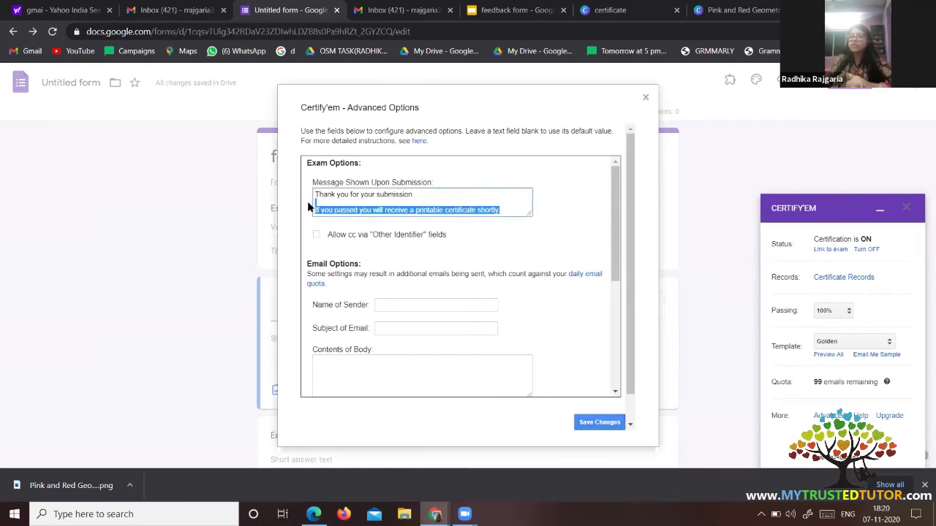
key(BackSpace)
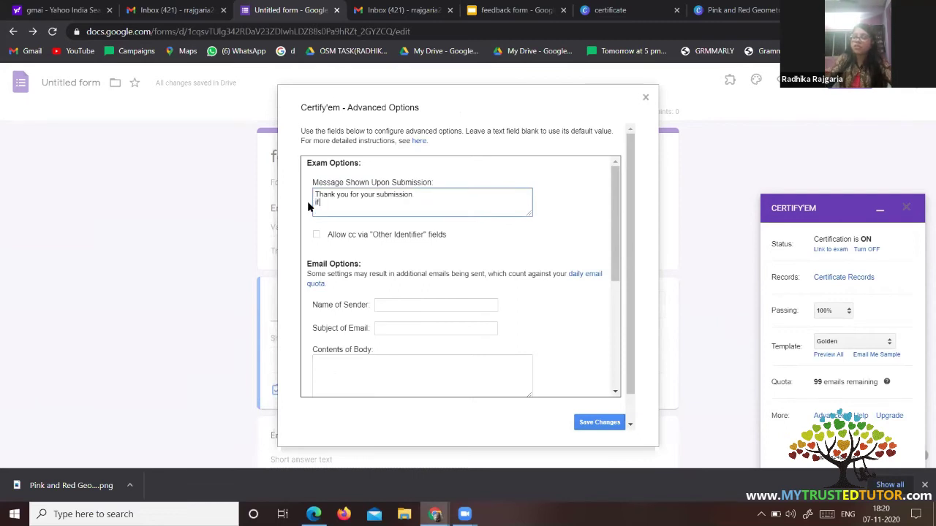
key(Caps_Lock)
text(I)
key(Caps_Lock)
text(f you ha)
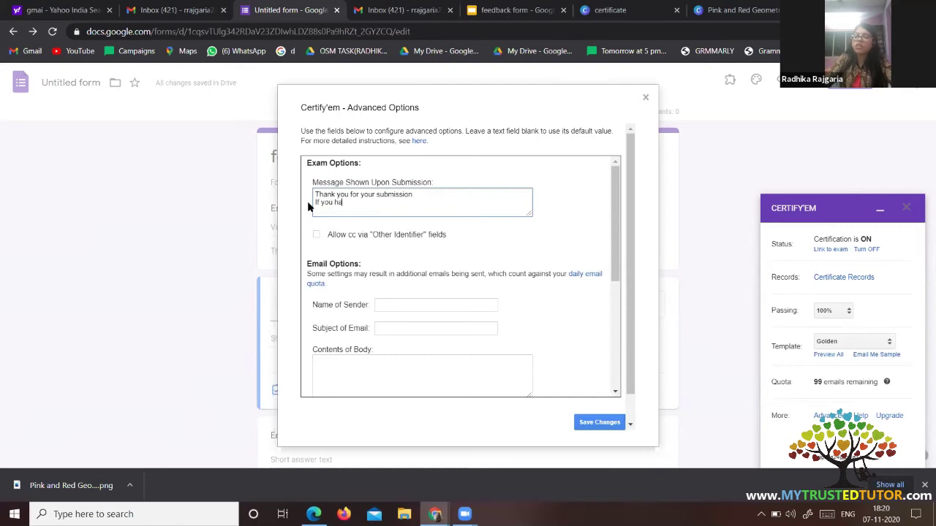
text(ve any queries you can w)
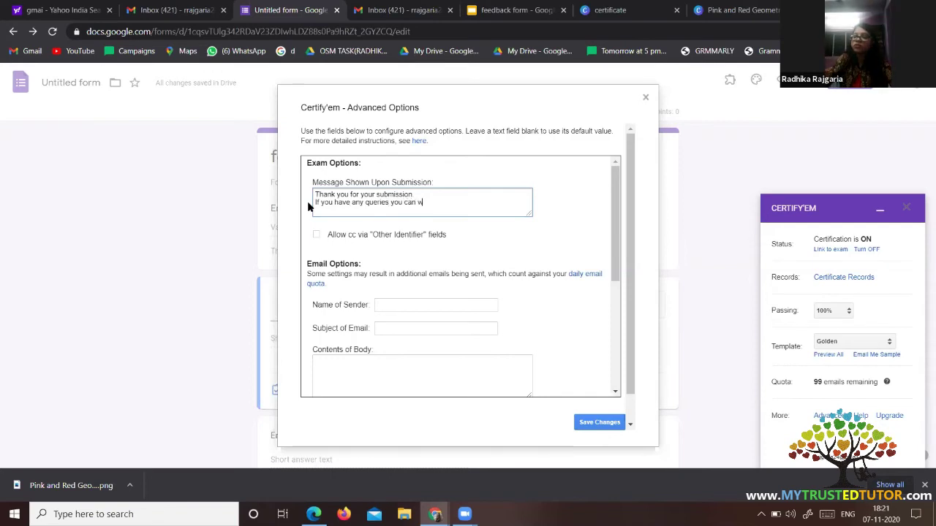
text(rite to us)
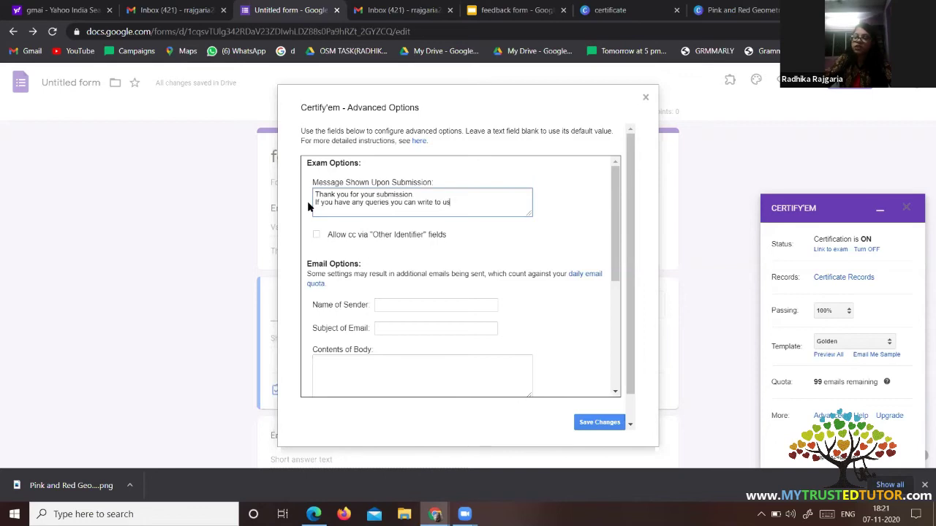
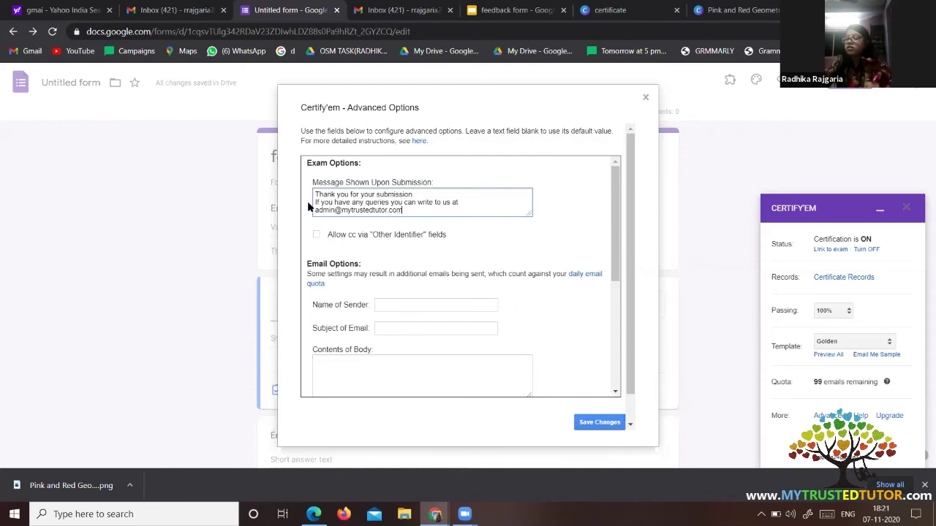
text(.)
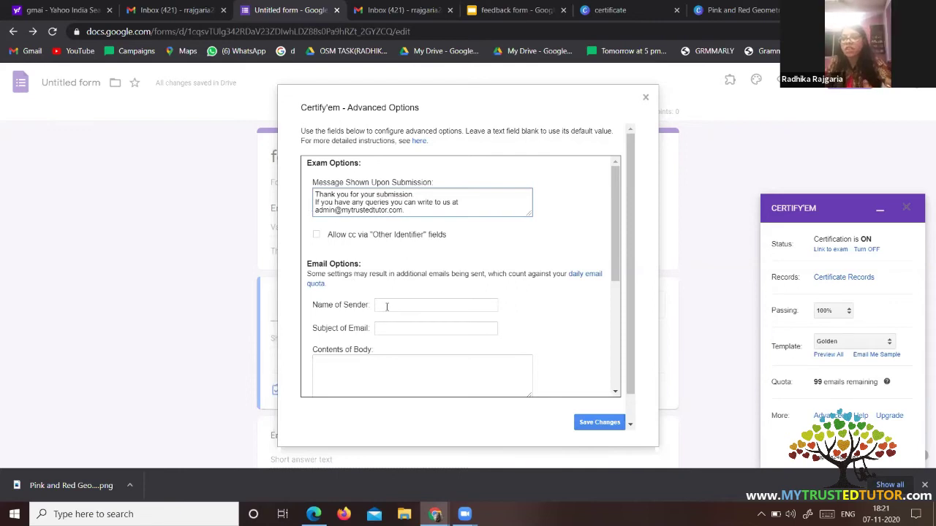
Set the sender name to 'My trusted Tutor'.
click(387, 307)
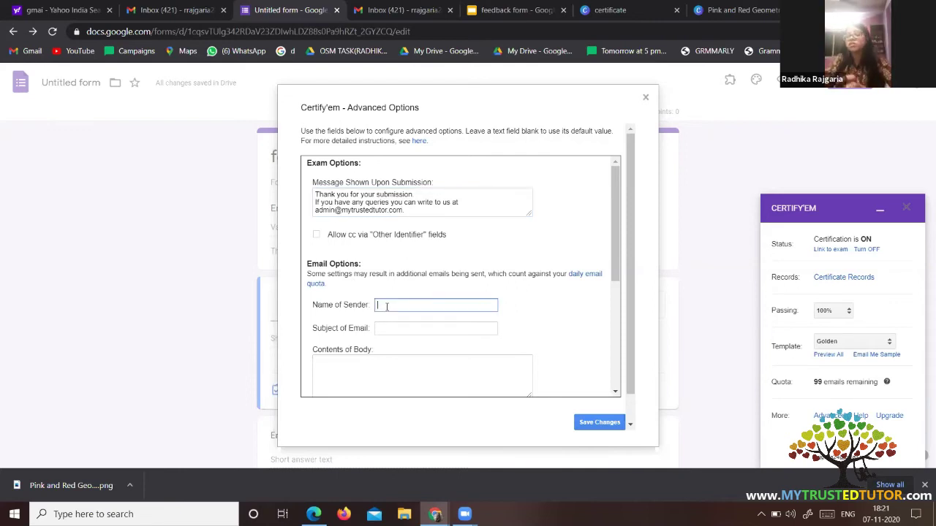
text(m)
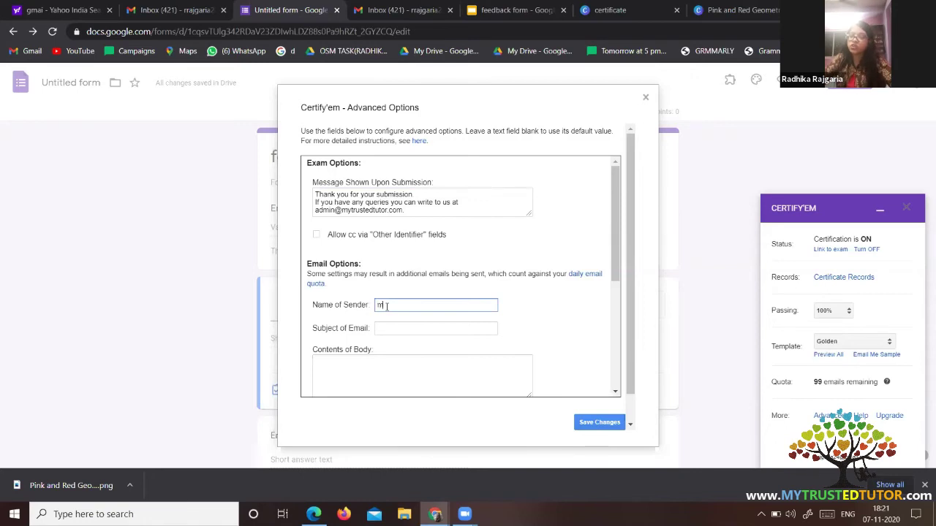
key(BackSpace)
key(Caps_Lock)
key(Caps_Lock)
key(Caps_Lock)
text(MY)
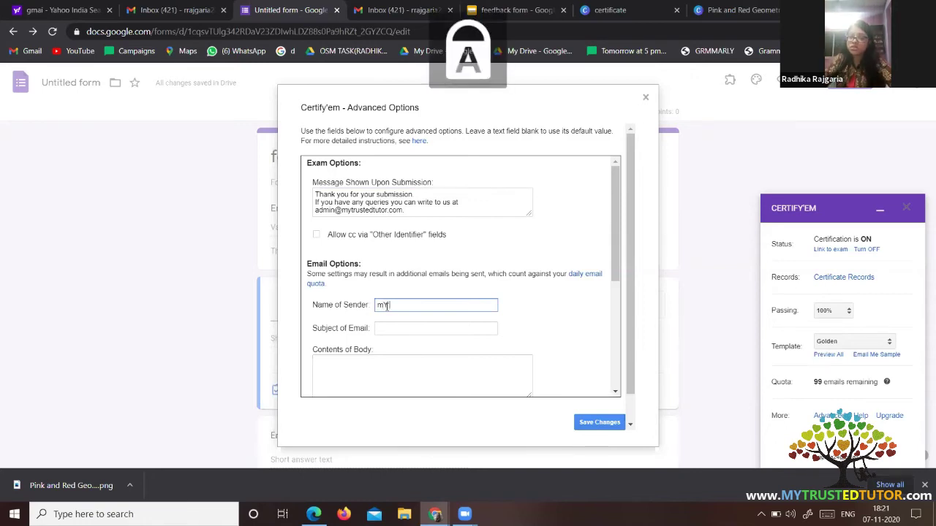
key(BackSpace)
key(BackSpace)
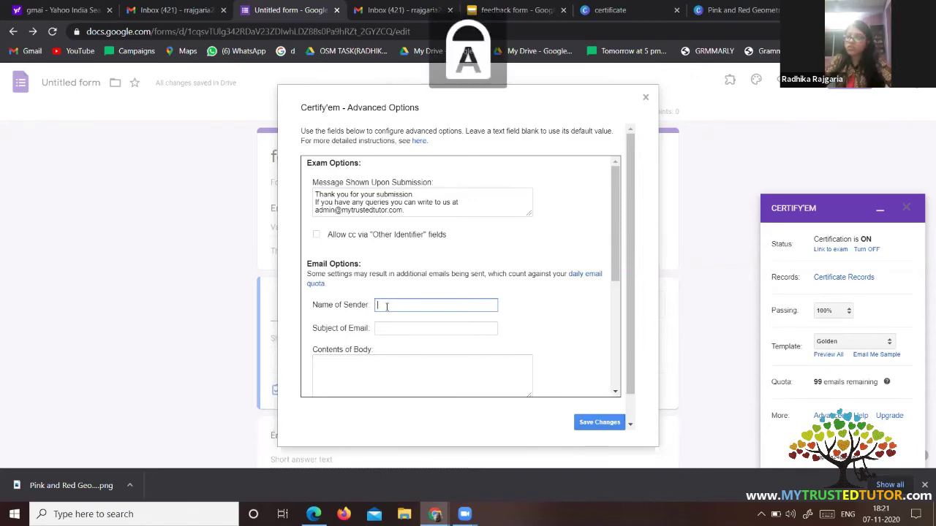
key(Caps_Lock)
text(Myt)
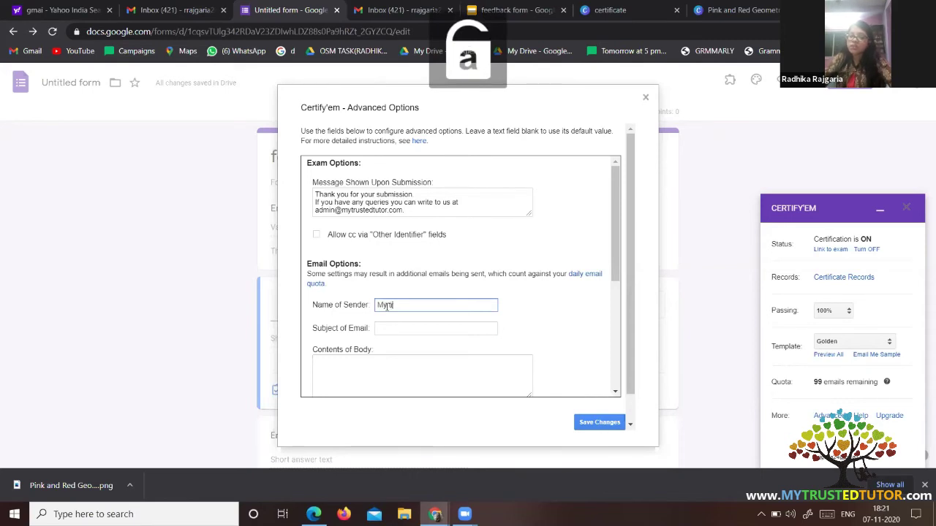
text(rusted)
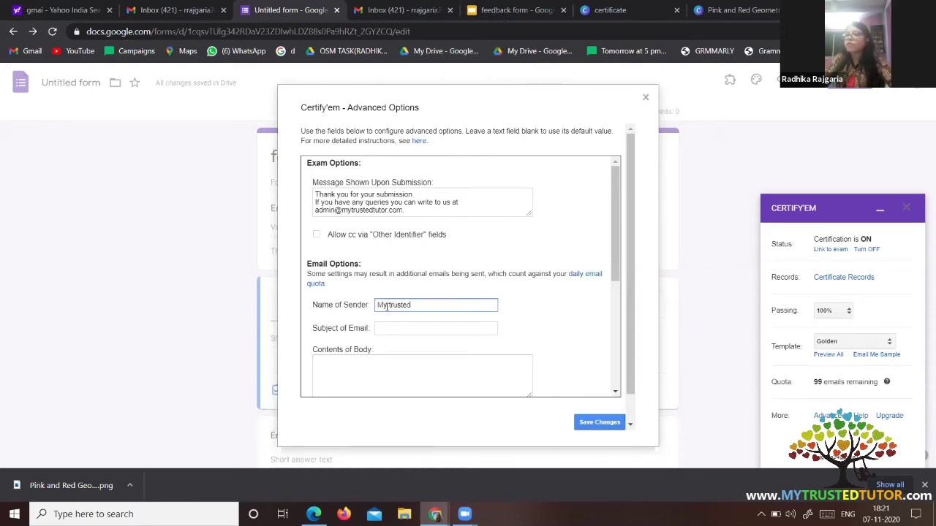
key(Caps_Lock)
text(T)
key(Caps_Lock)
text(utor)
click(388, 306)
Set the email subject to 'Certificate of Attendance'.
click(400, 330)
key(Caps_Lock)
text(C)
key(Caps_Lock)
text(ert)
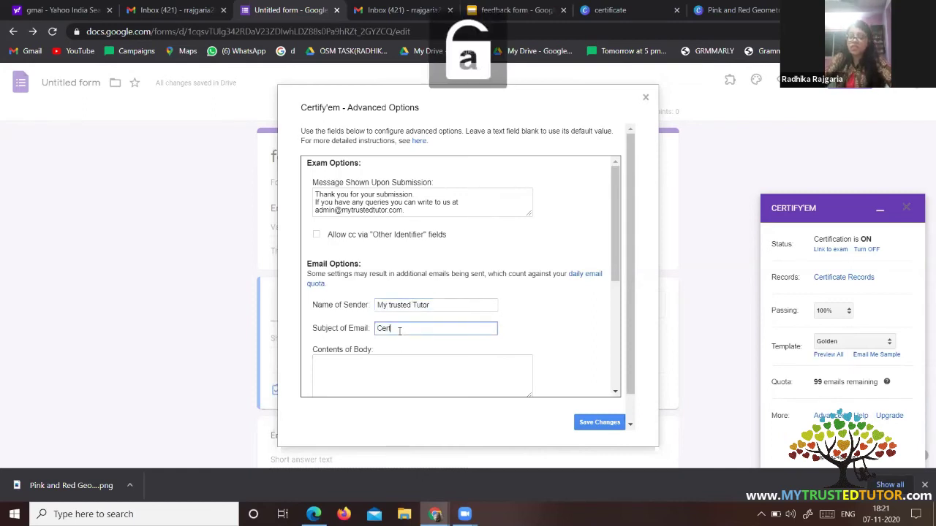
text(ificate of)
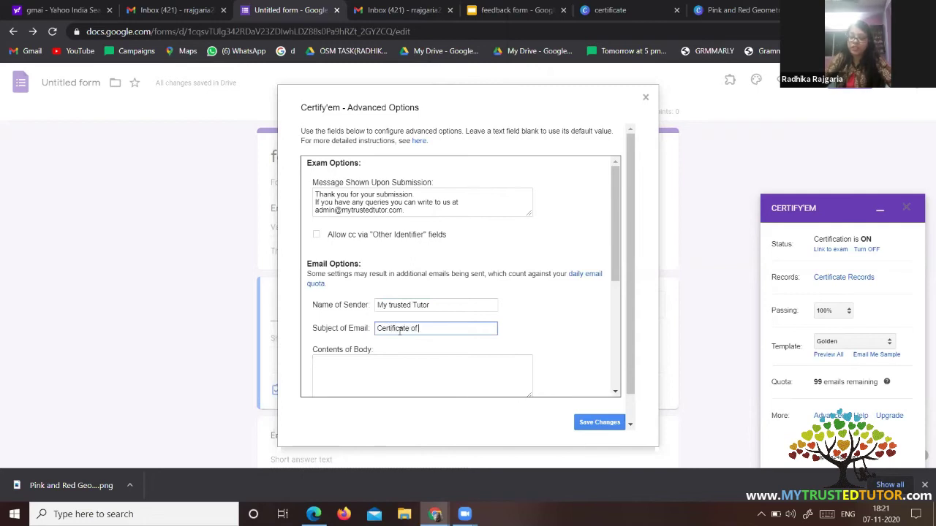
key(Caps_Lock)
text(A)
key(Caps_Lock)
text(tt)
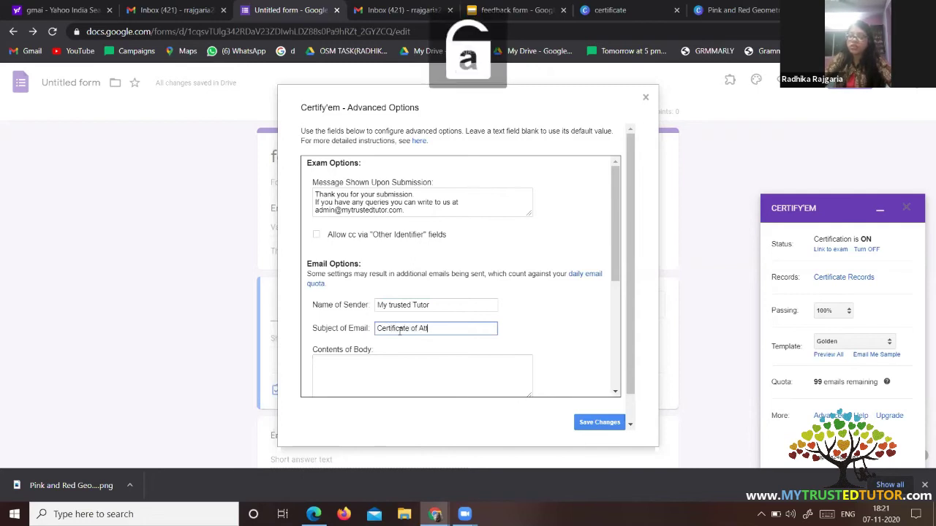
text(endance)
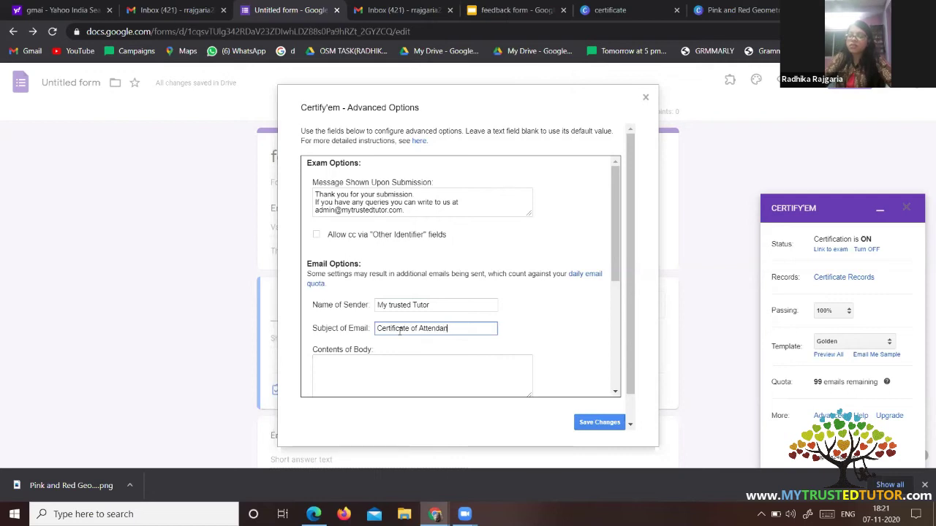
click(383, 364)
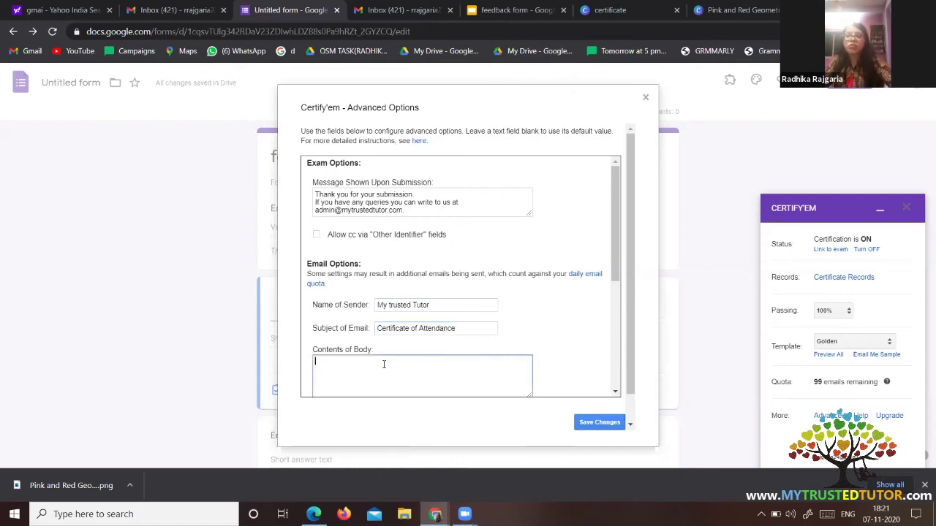
scroll(383, 364, down, 2)
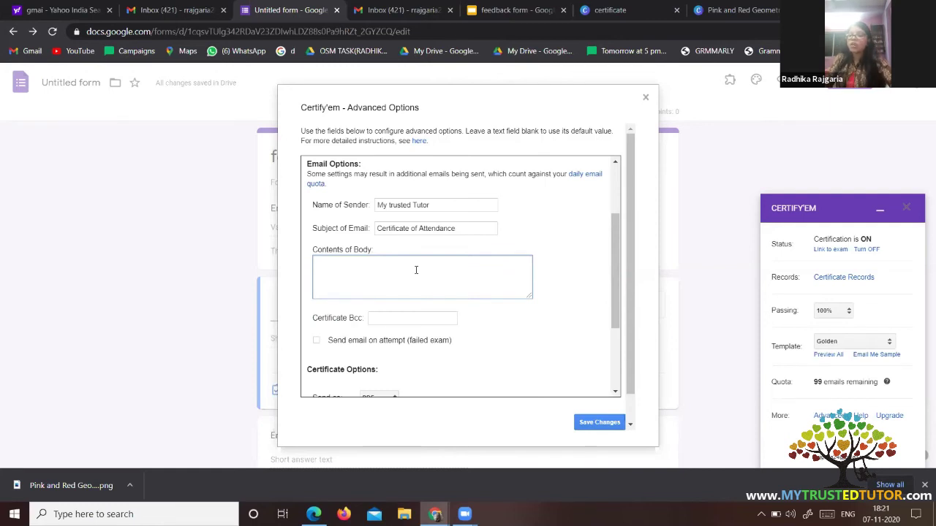
Write the email body 'Thanks for attending today session' and save the advanced options.
key(Caps_Lock)
text(T)
key(Caps_Lock)
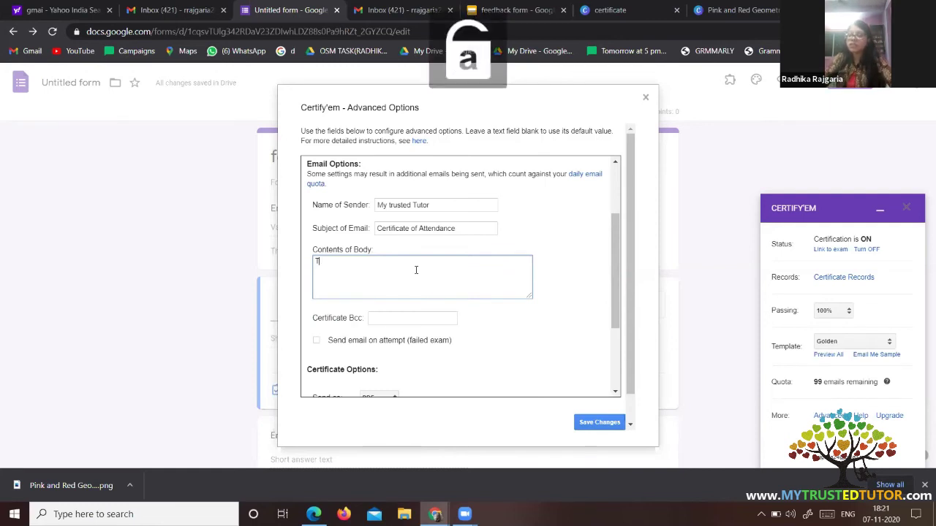
text(hanc)
text(ks for attend)
text(ing to)
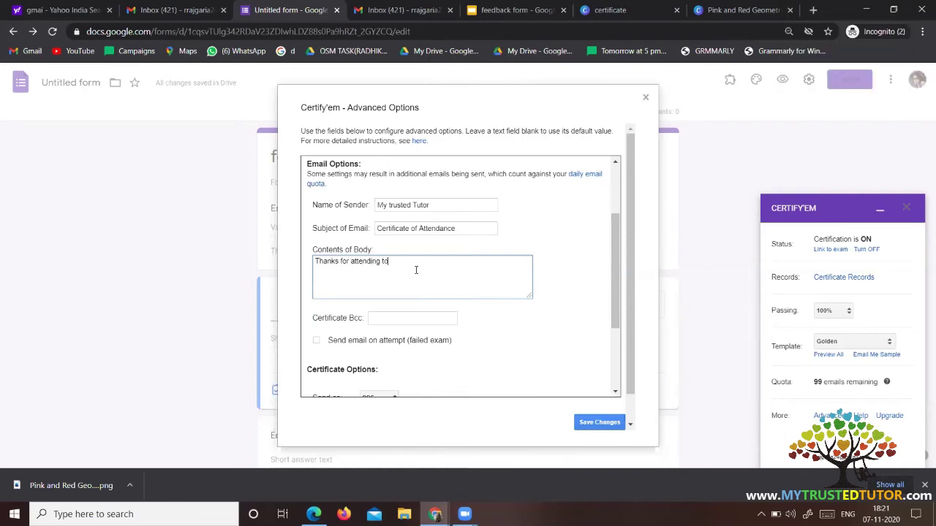
text(day session)
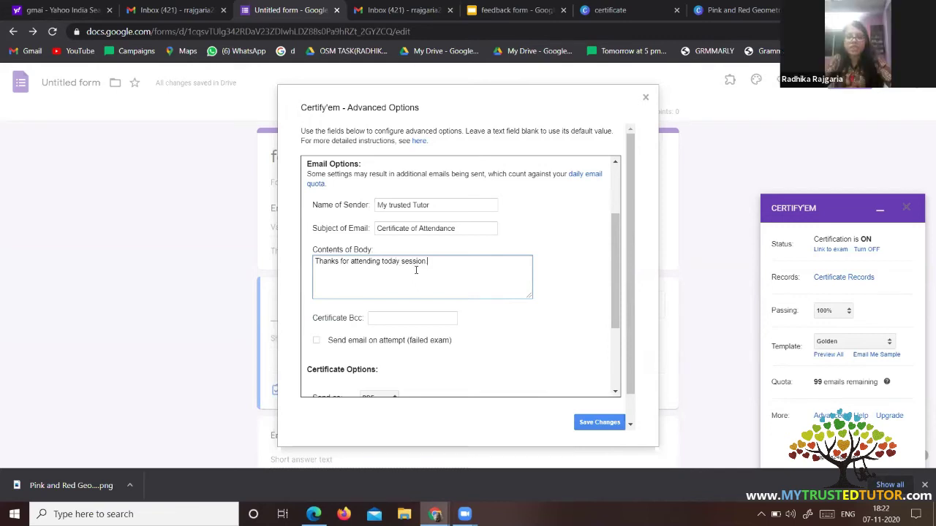
scroll(415, 270, down, 3)
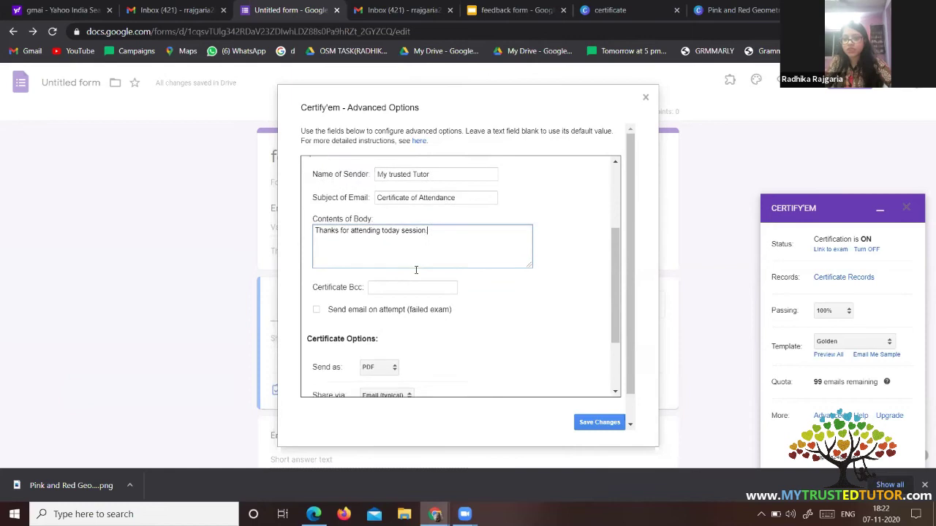
scroll(417, 269, down, 2)
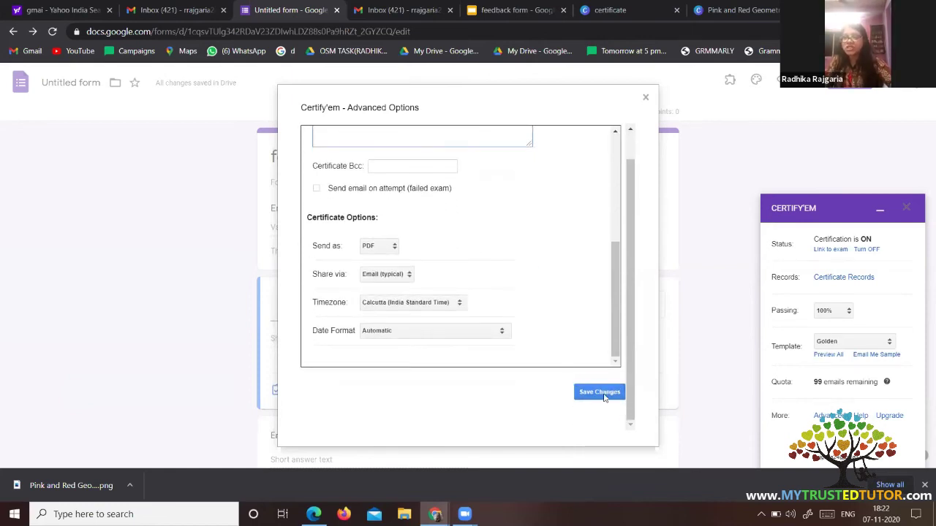
click(604, 396)
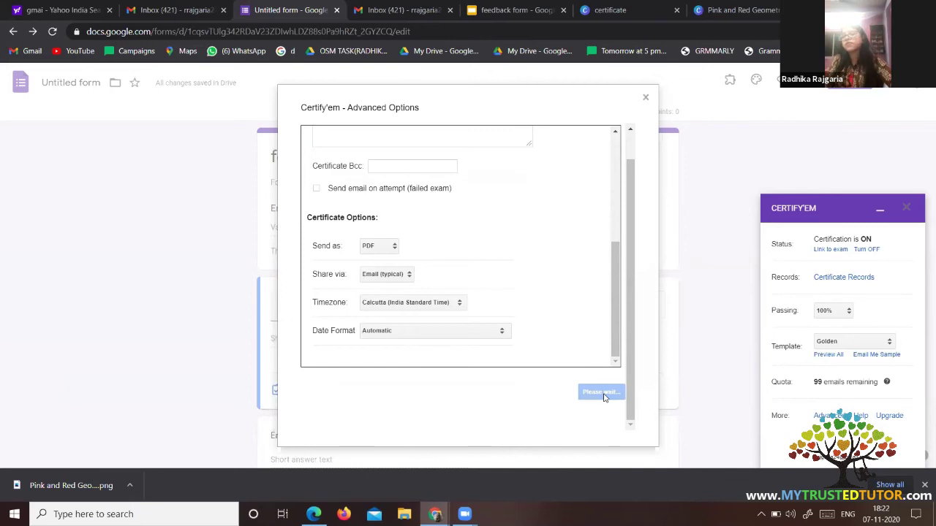
scroll(399, 373, down, 1)
Scroll through the feedback form's questions and bring up its Settings dialog.
scroll(399, 373, up, 1)
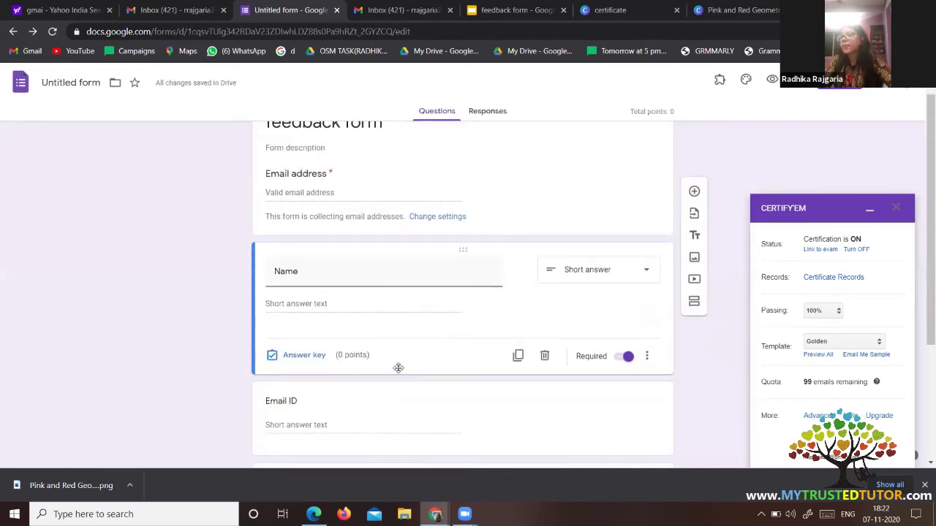
scroll(398, 372, down, 3)
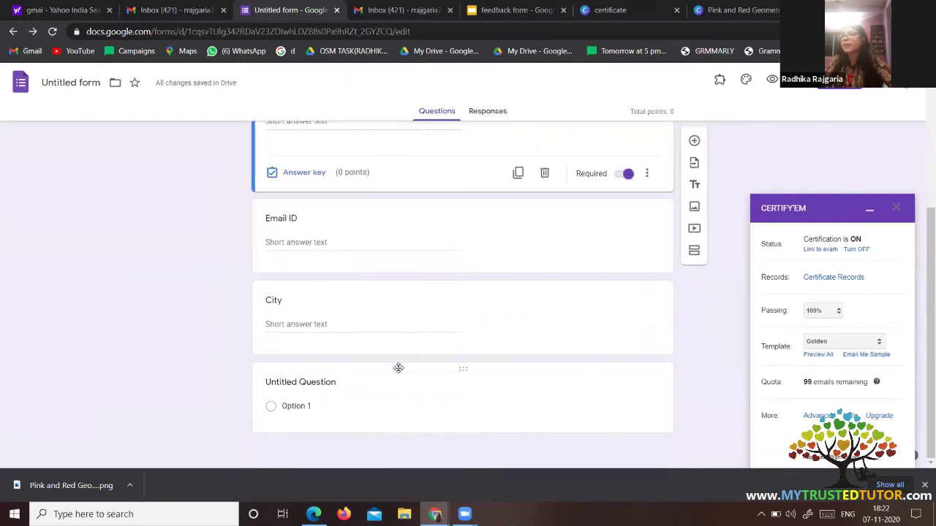
scroll(398, 370, up, 3)
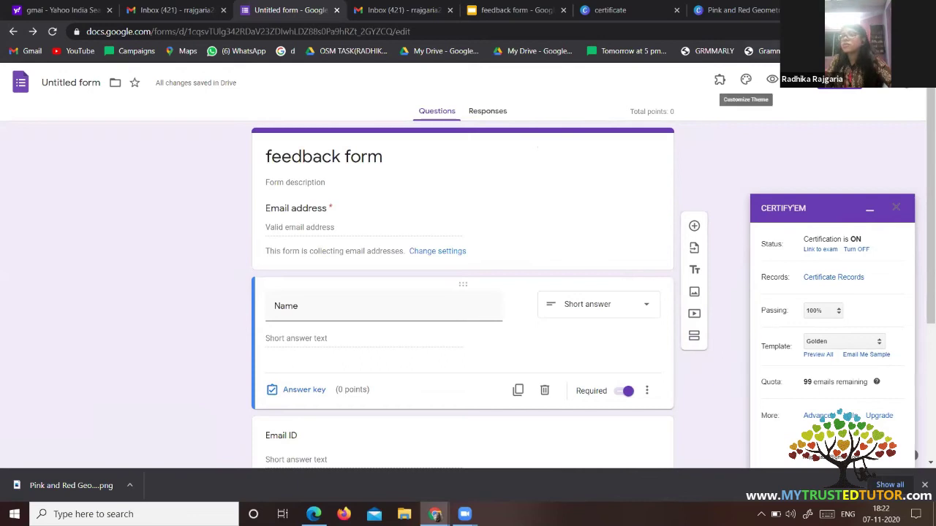
click(797, 81)
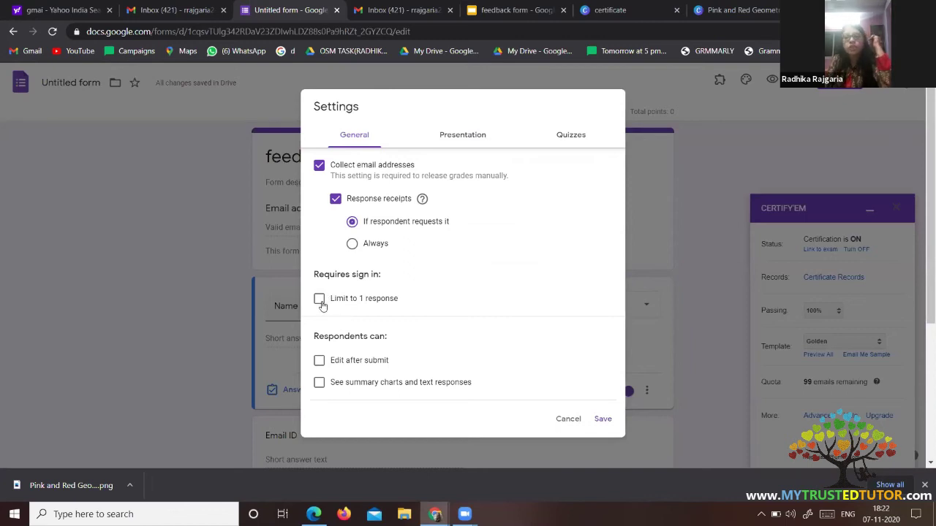
Limit the form to 1 response per person, save the settings, and preview the form.
click(320, 300)
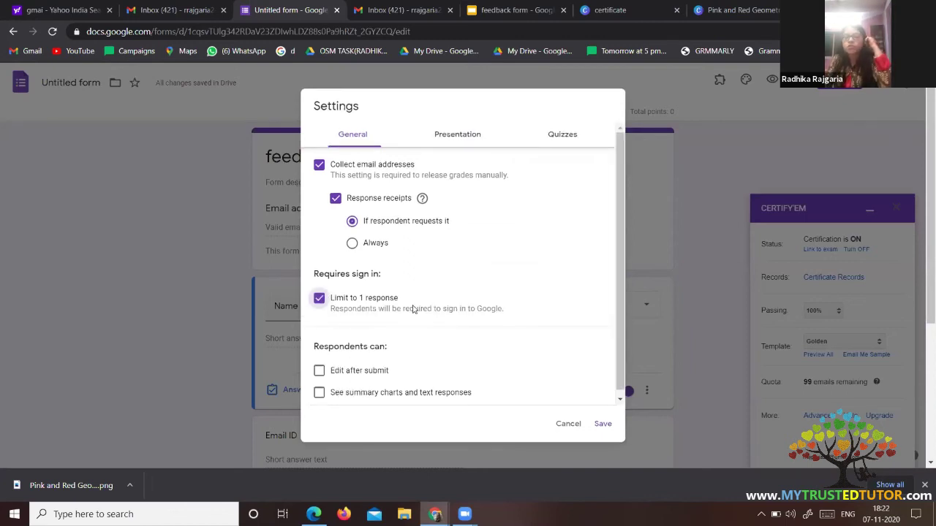
scroll(413, 310, down, 1)
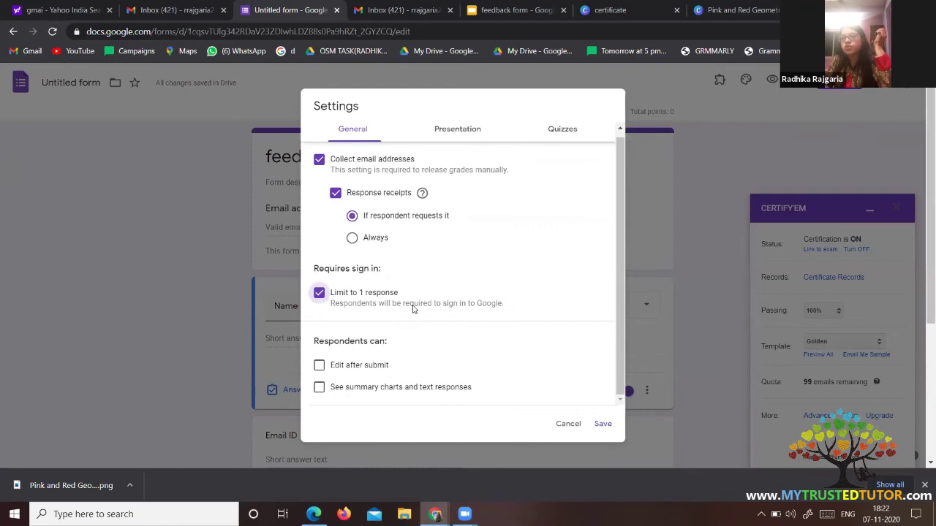
scroll(461, 137, up, 1)
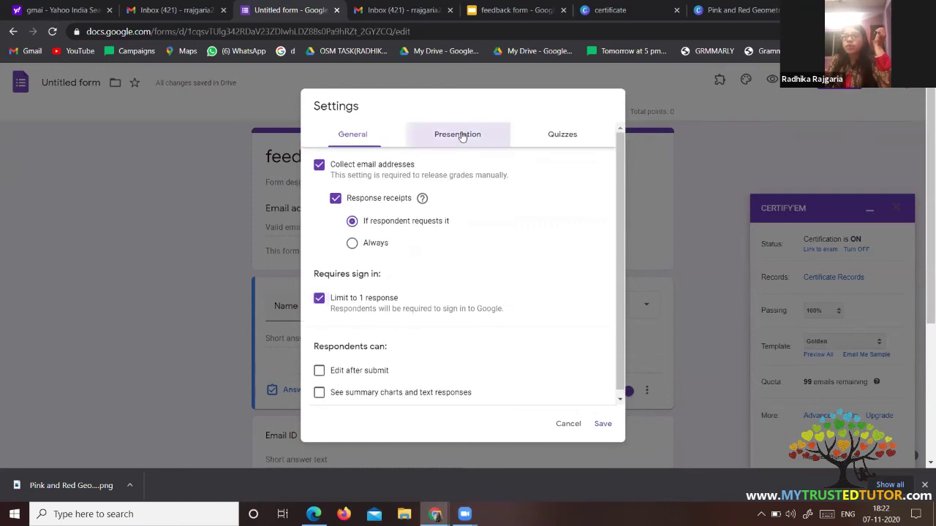
click(462, 136)
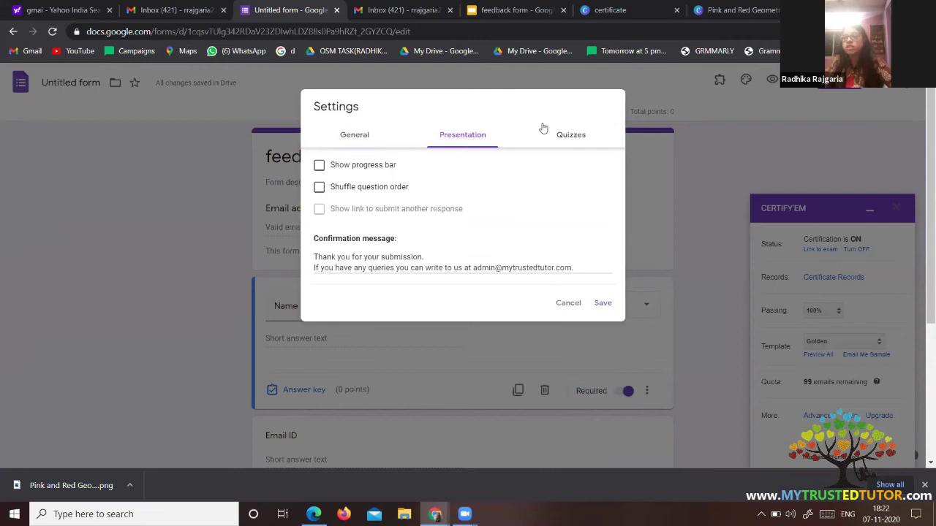
click(580, 147)
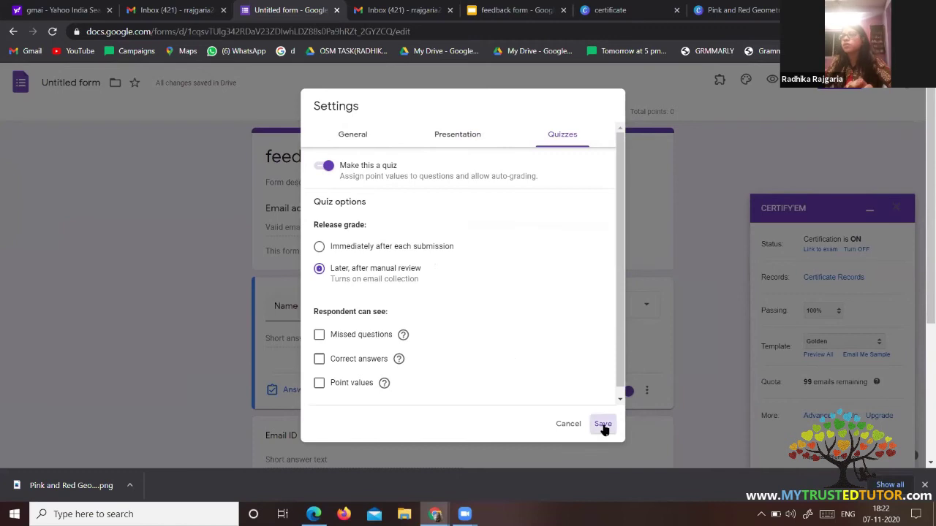
click(604, 424)
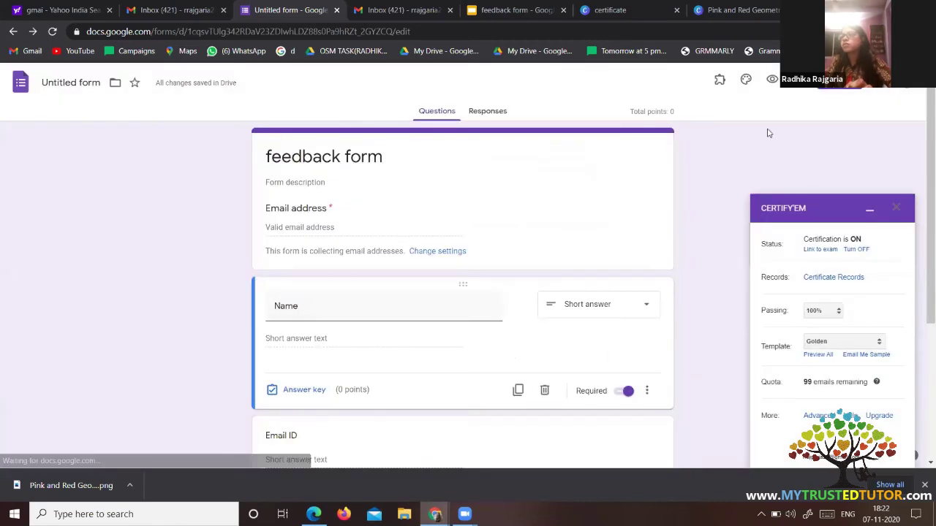
click(772, 79)
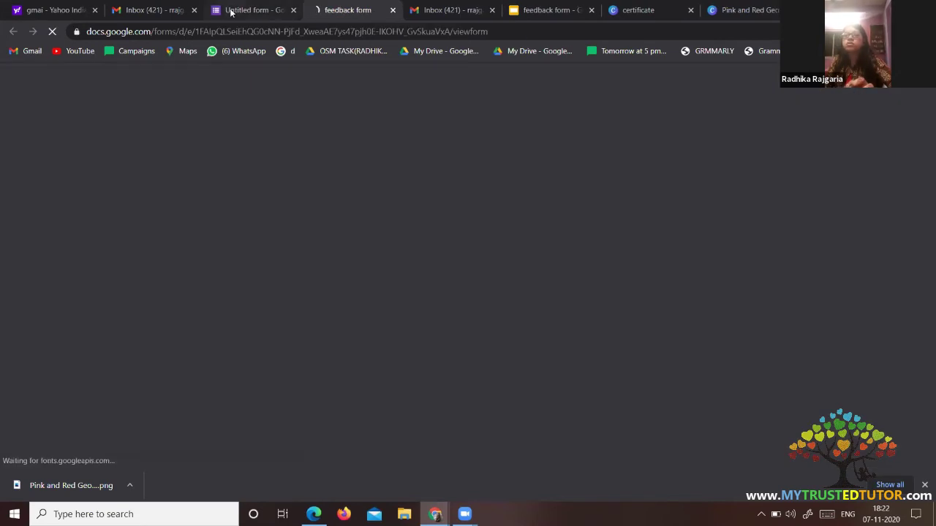
click(230, 9)
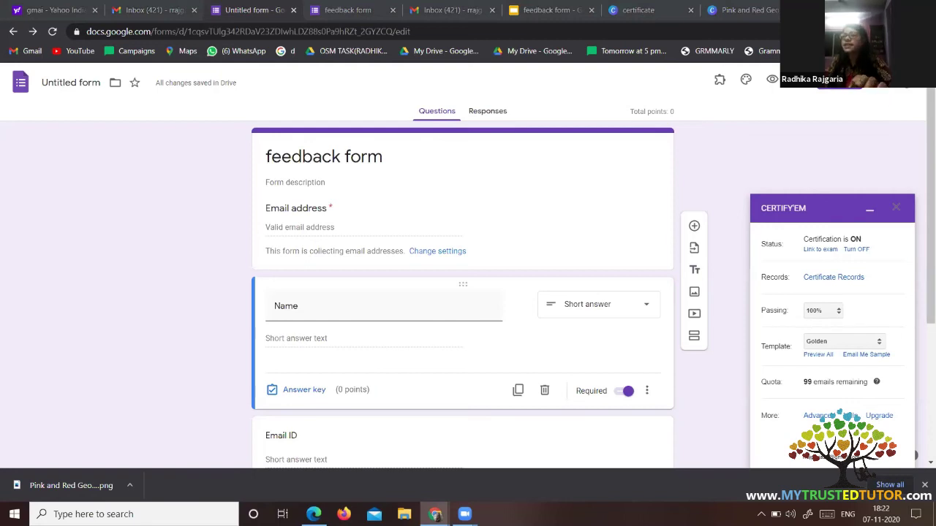
Copy the feedback form's shortened share link.
click(839, 82)
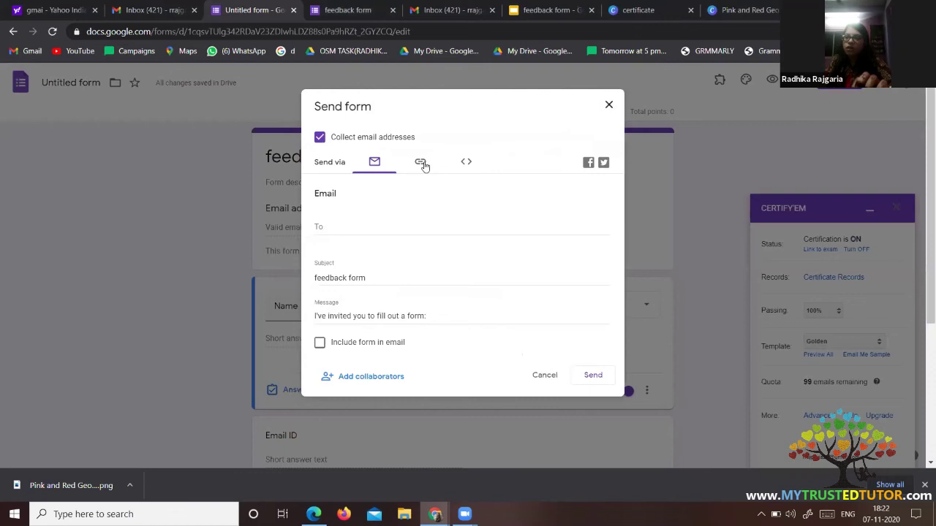
click(421, 162)
click(320, 233)
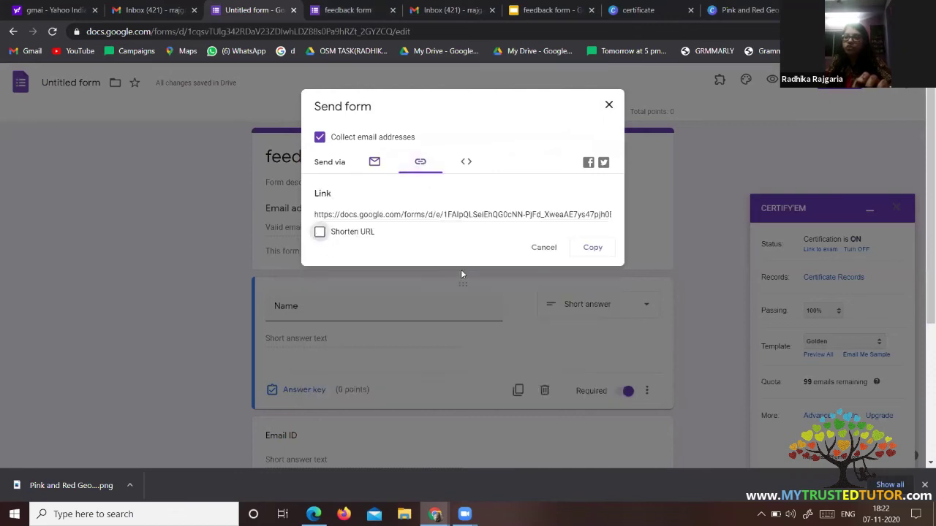
click(593, 248)
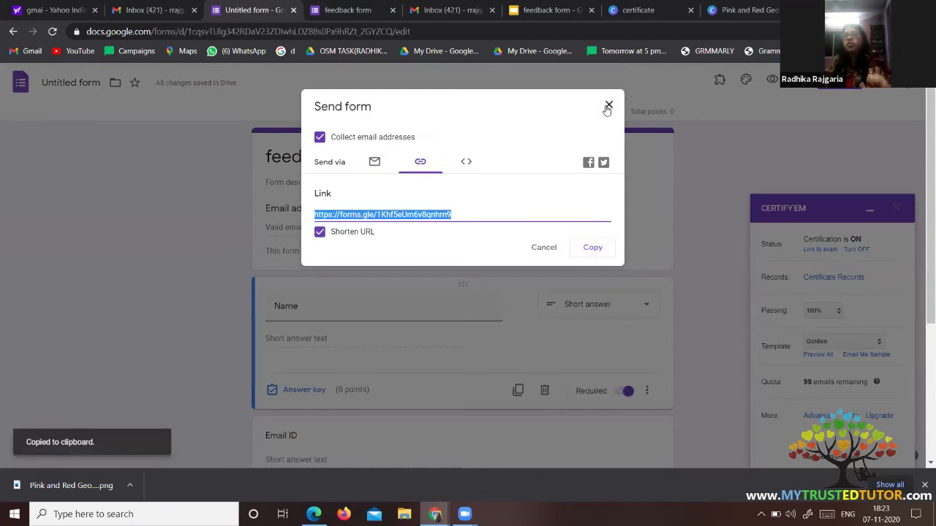
click(607, 109)
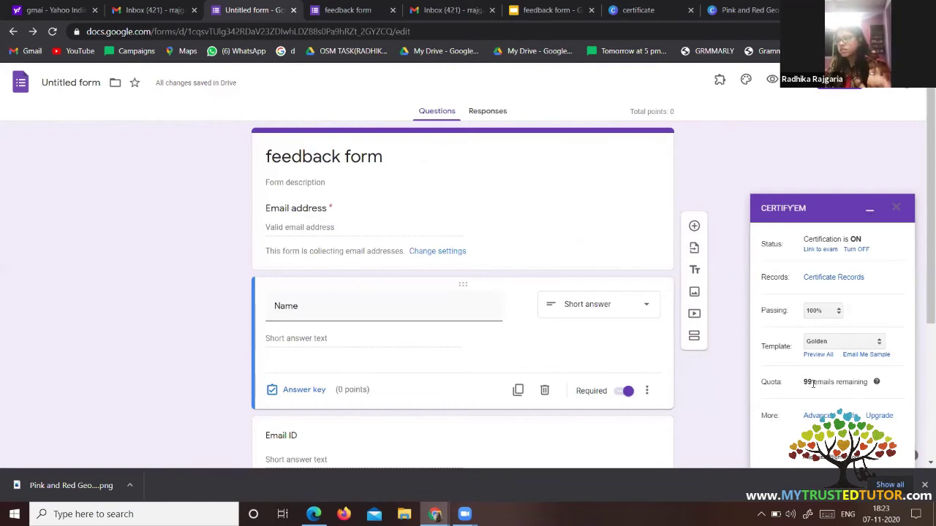
Have Certify'em email a sample certificate.
scroll(813, 383, down, 3)
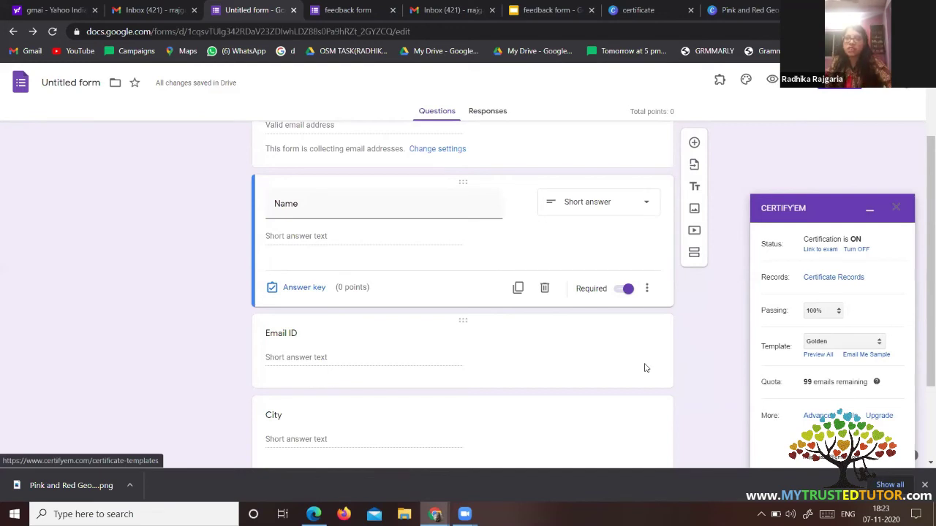
click(866, 356)
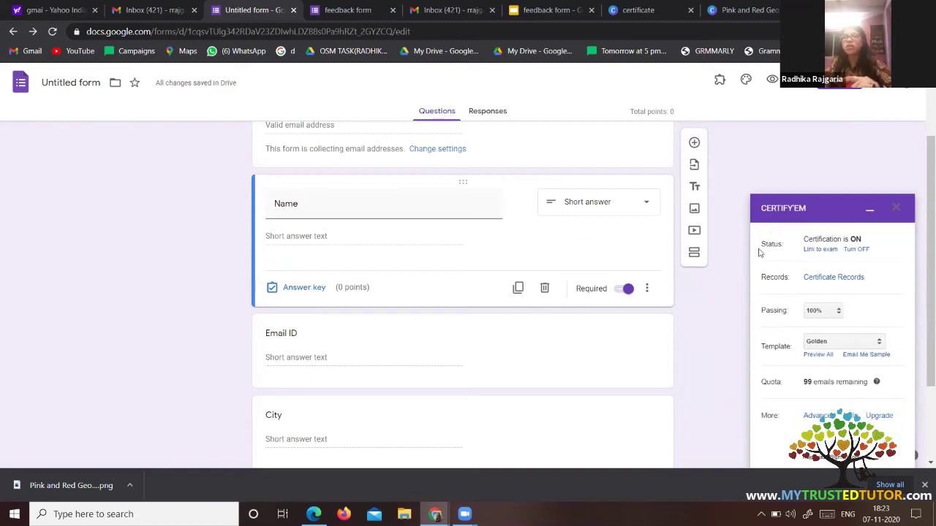
click(150, 10)
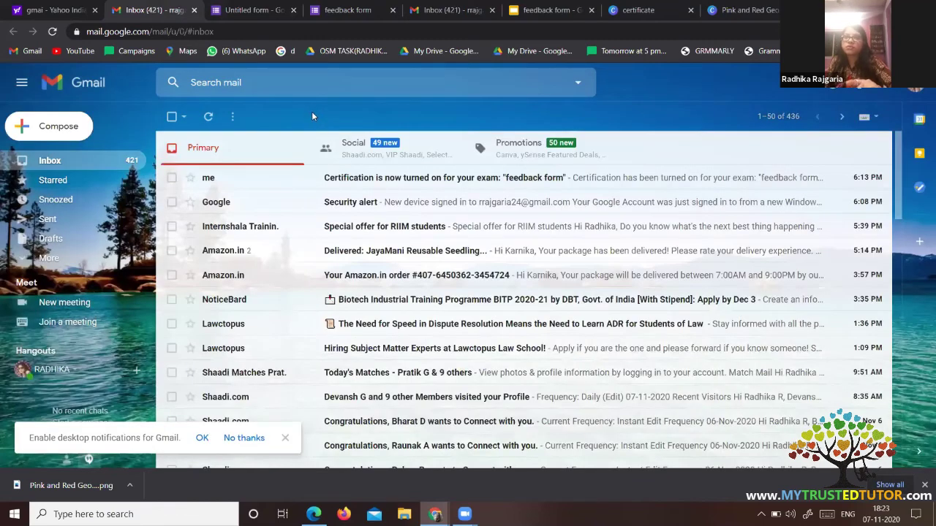
Reload Gmail, open the Certificate of Attendance email, and preview its sample certificate PDF.
key(F5)
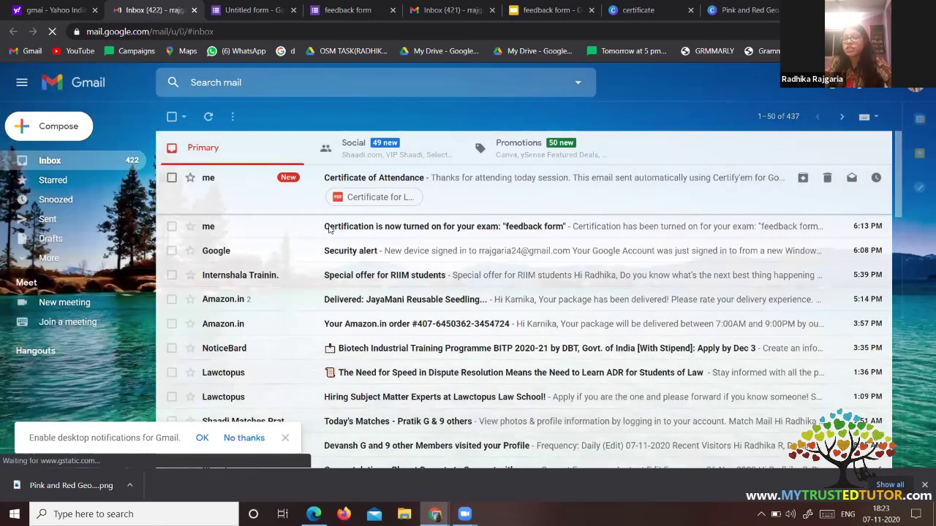
click(328, 194)
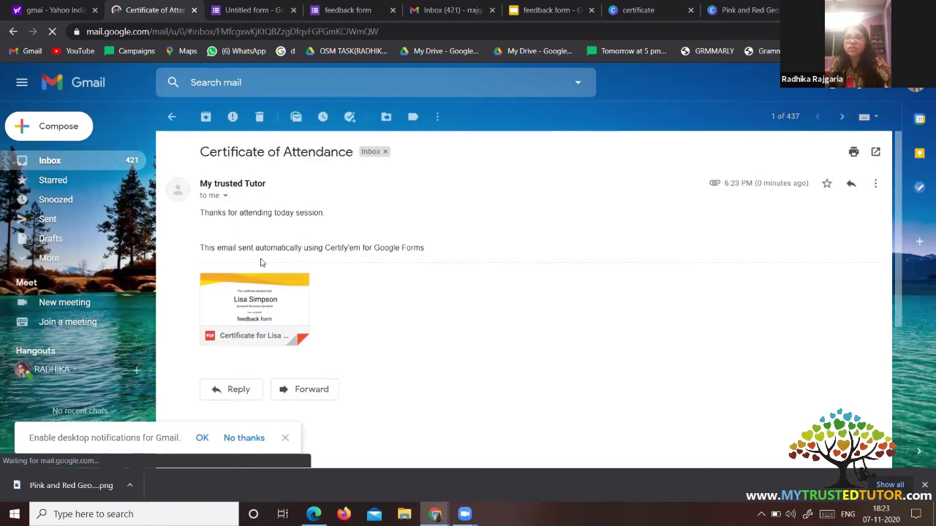
mouse_move(285, 312)
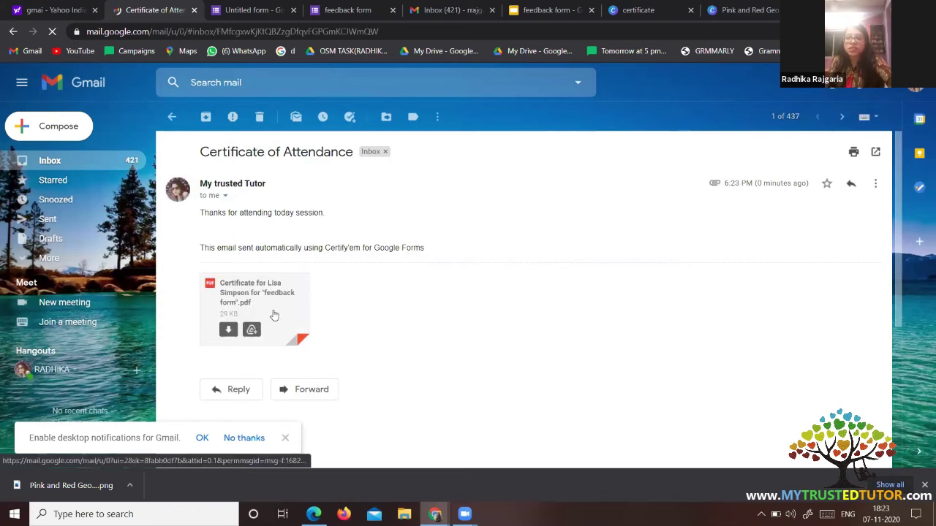
click(276, 314)
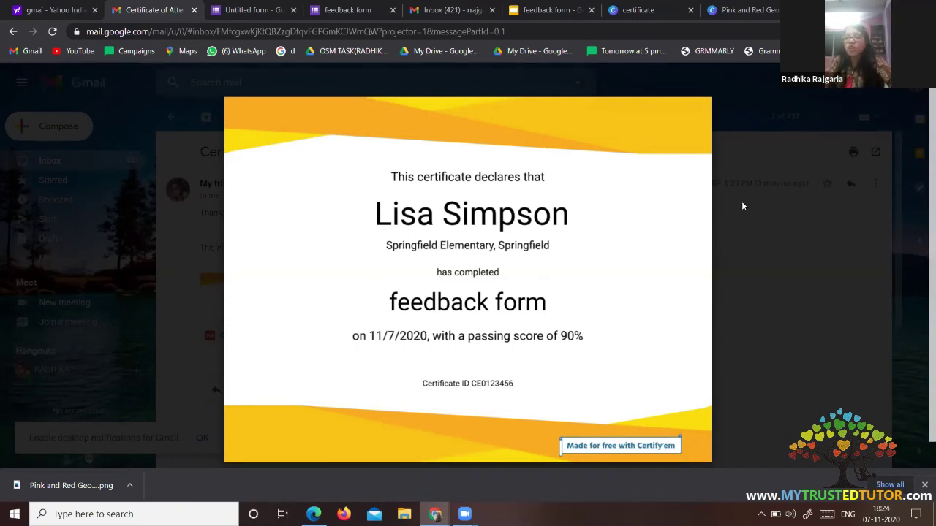
click(412, 95)
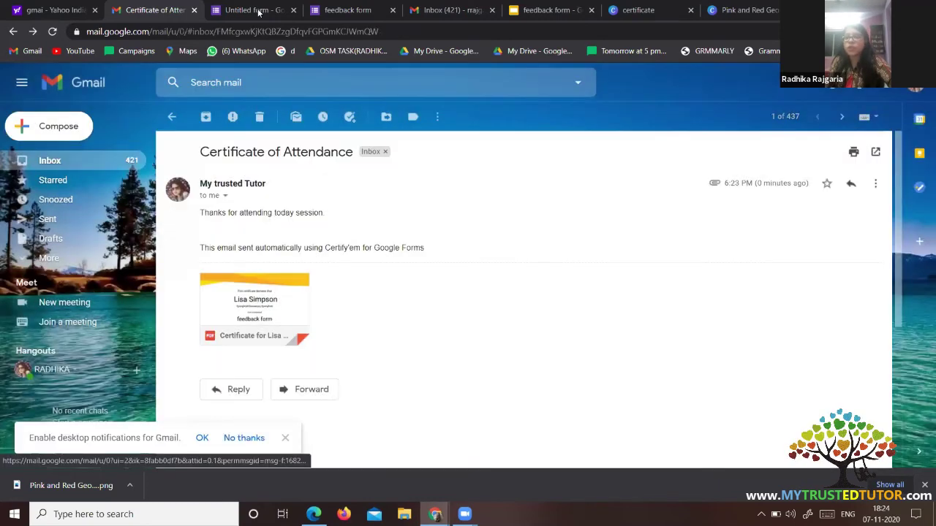
click(259, 12)
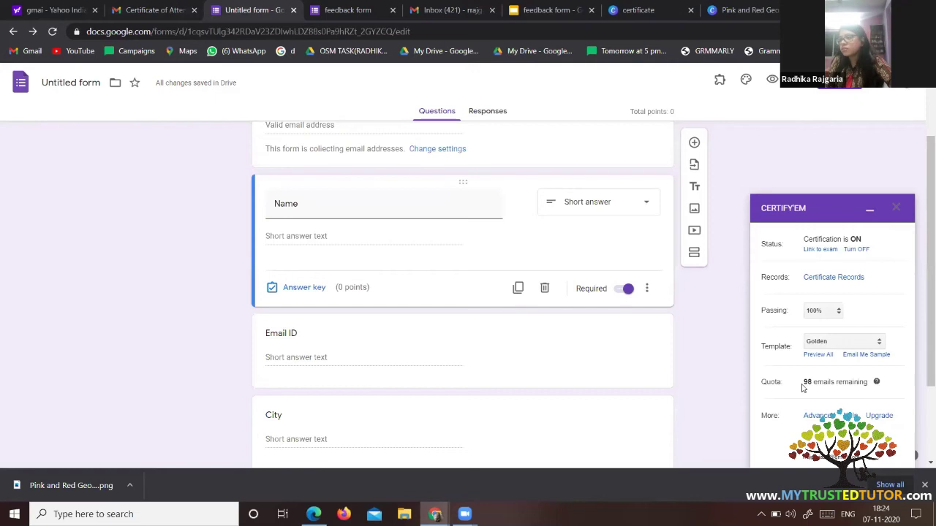
Switch the certificate template to the CERTIFICATE OF ATTENDANCE slides and request a new sample.
click(850, 342)
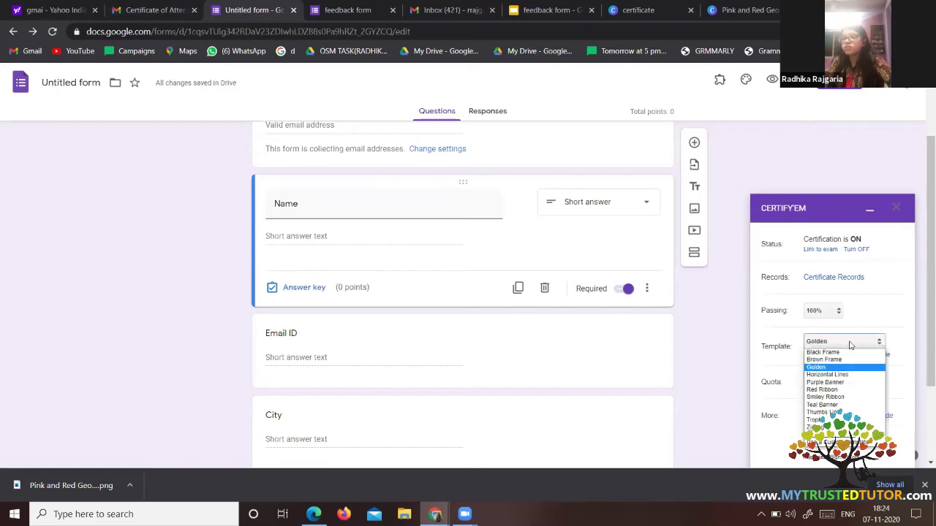
click(826, 444)
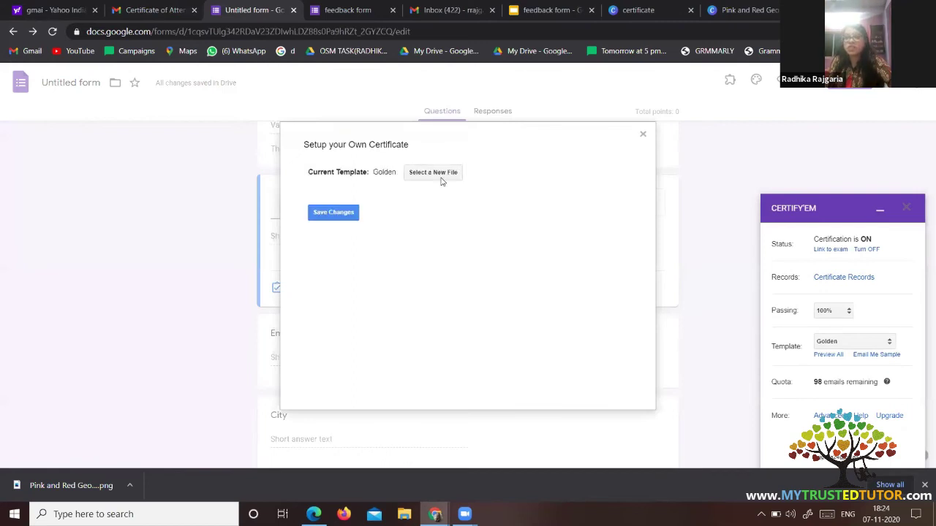
click(440, 181)
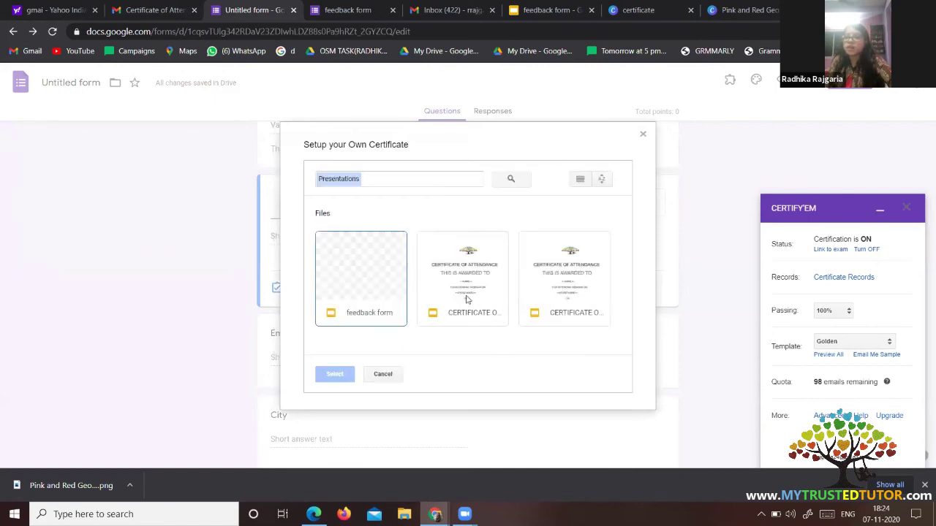
click(473, 302)
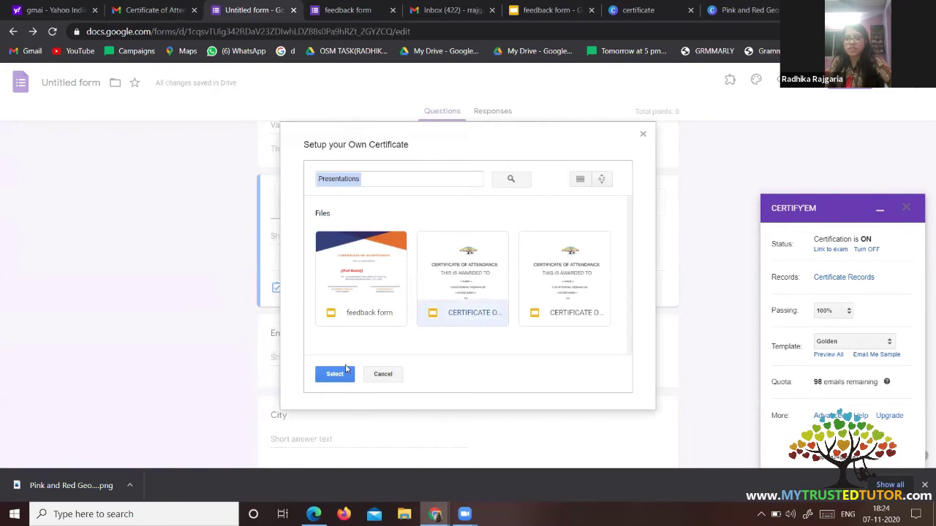
click(336, 375)
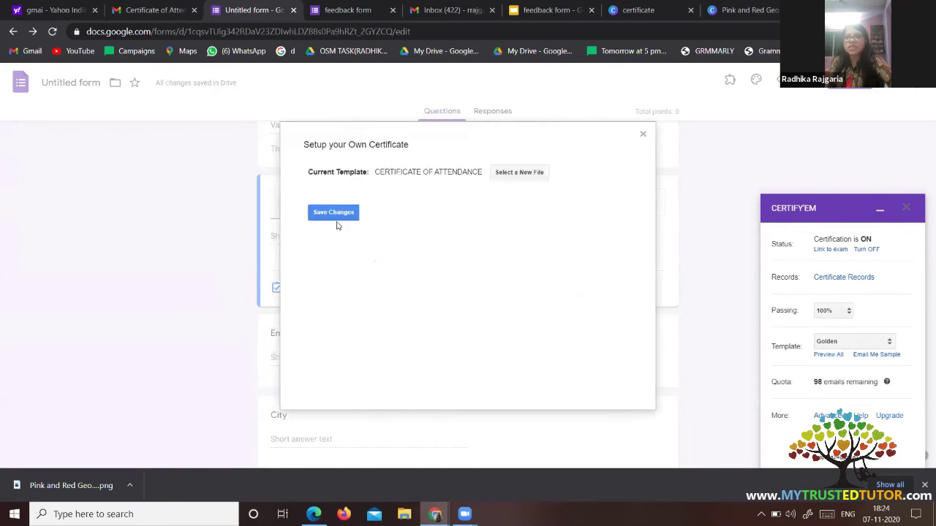
click(337, 217)
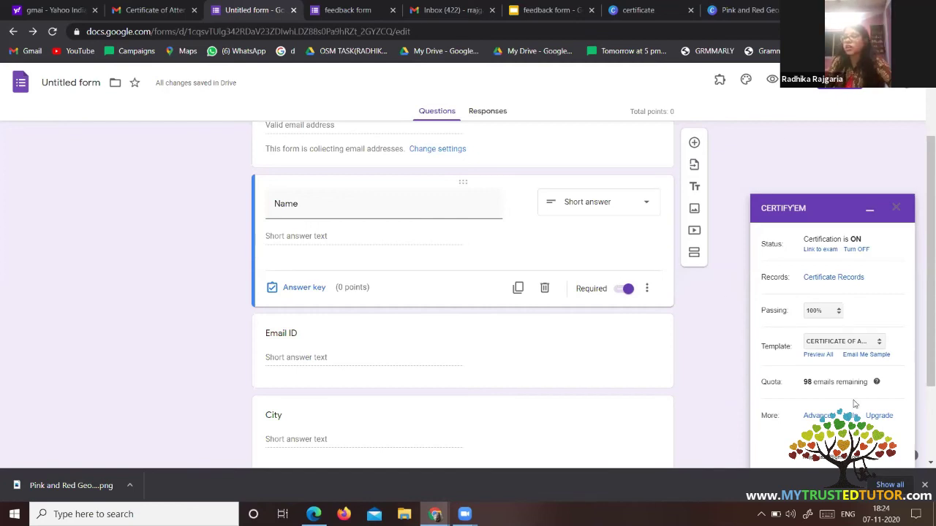
click(864, 355)
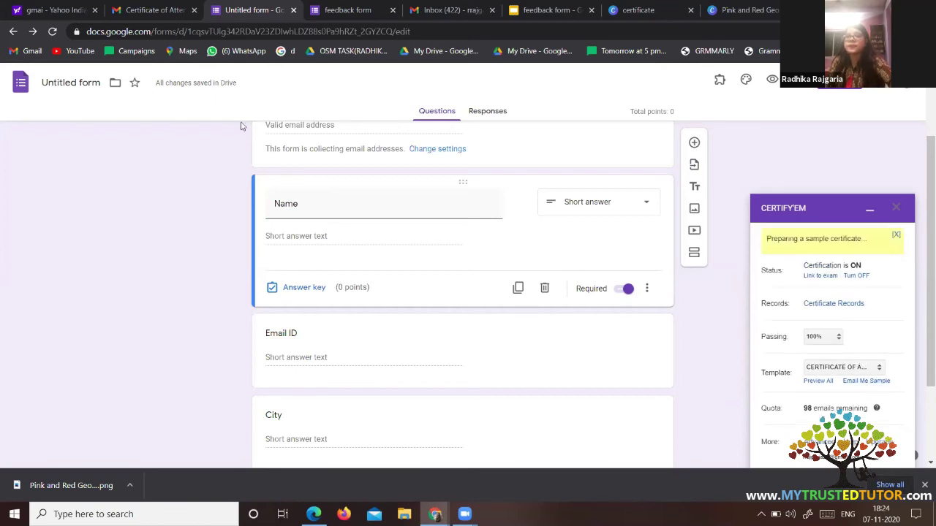
Reload Gmail and check the new Certificate of Attendance email's custom certificate PDF.
click(168, 13)
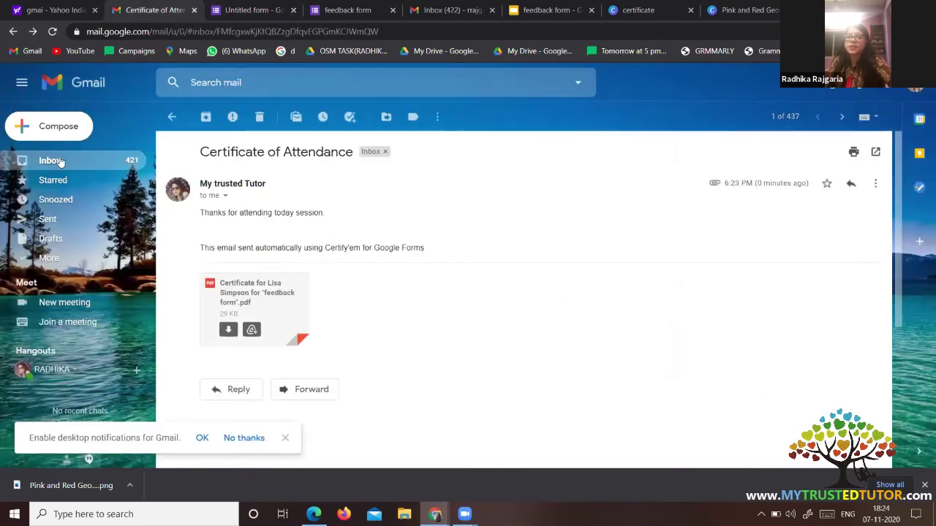
right_click(501, 114)
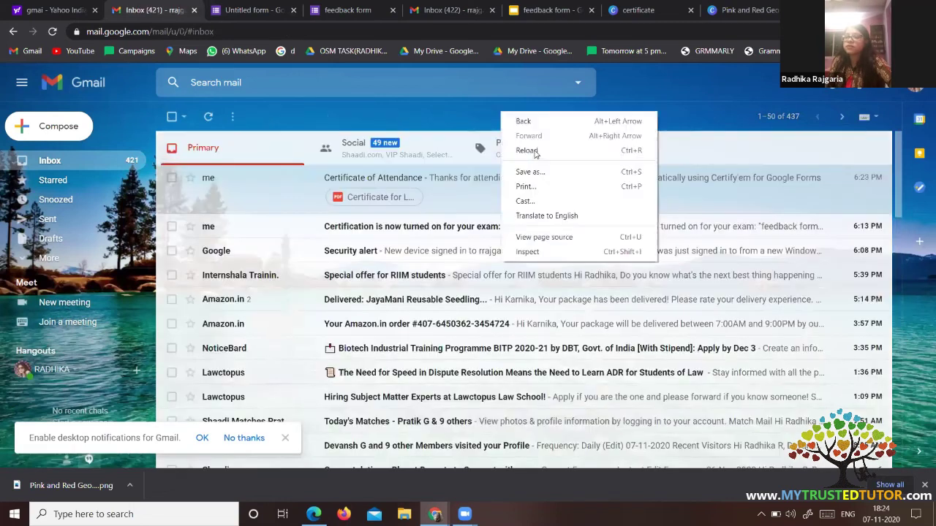
click(535, 153)
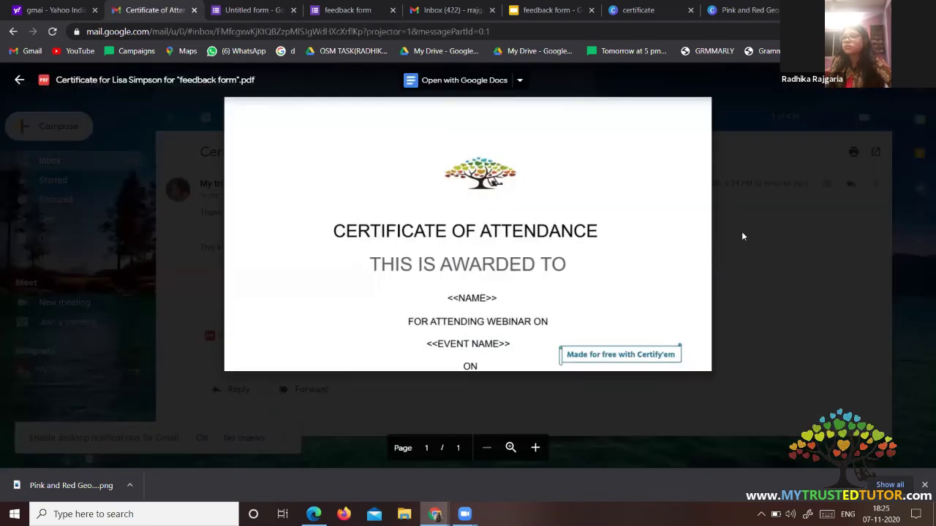
click(12, 32)
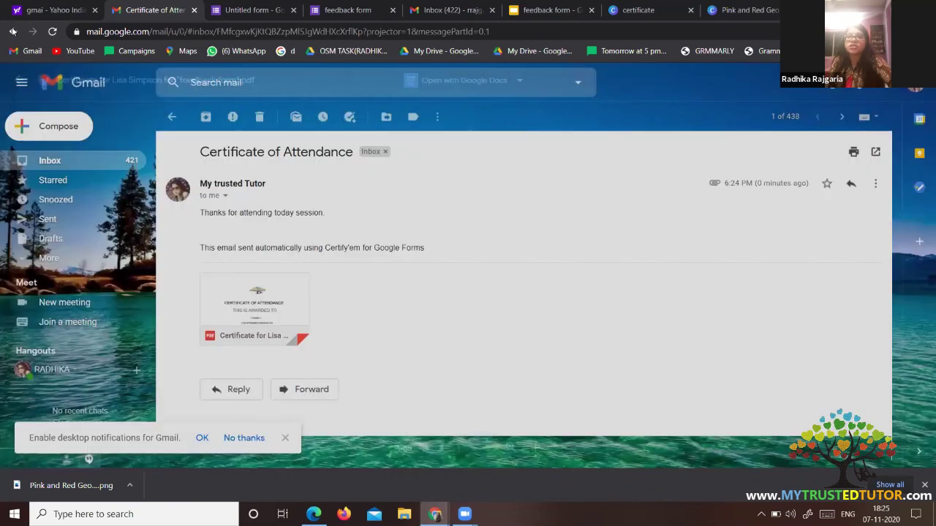
click(12, 32)
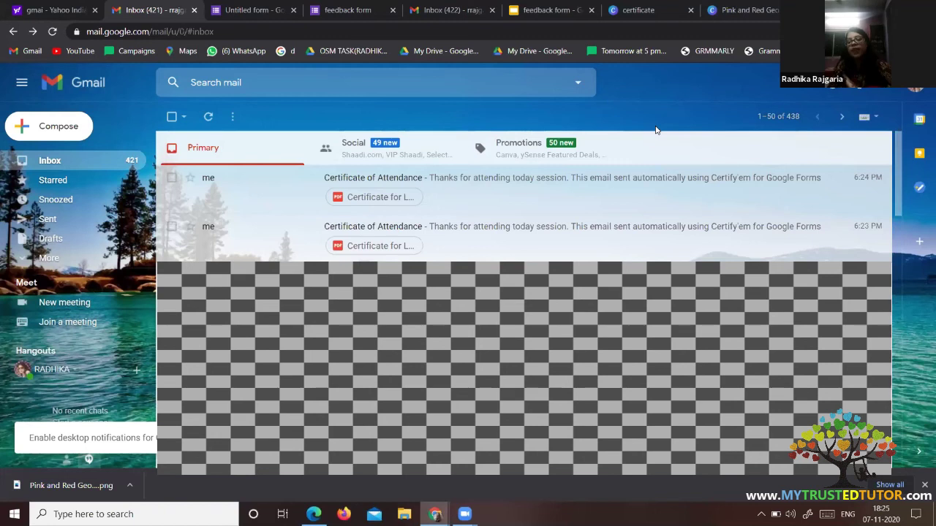
click(269, 12)
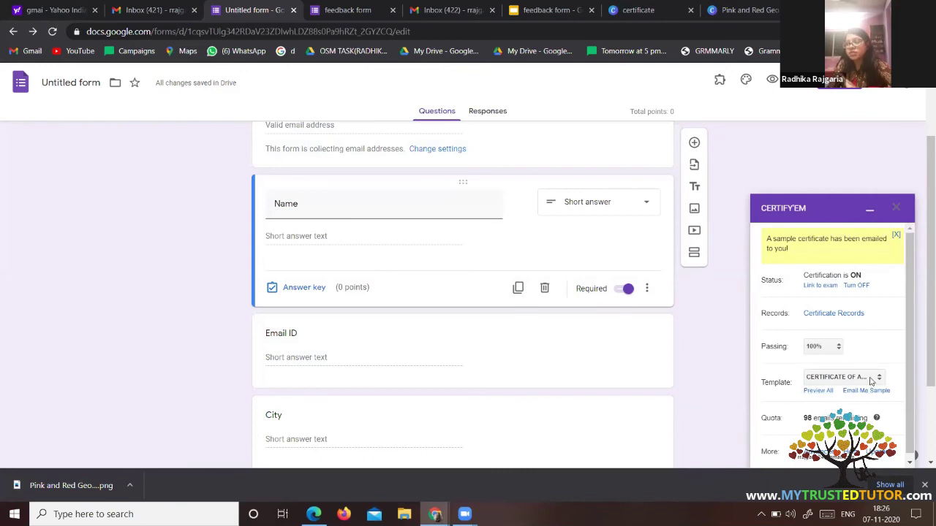
Keep CERTIFICATE OF ATTENDANCE as the template and save Certify'em's advanced email options.
click(870, 378)
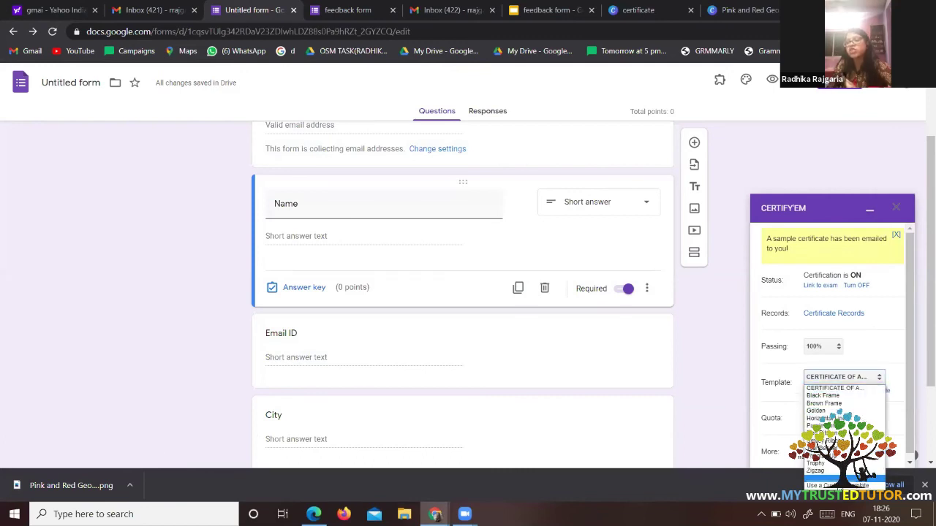
click(701, 420)
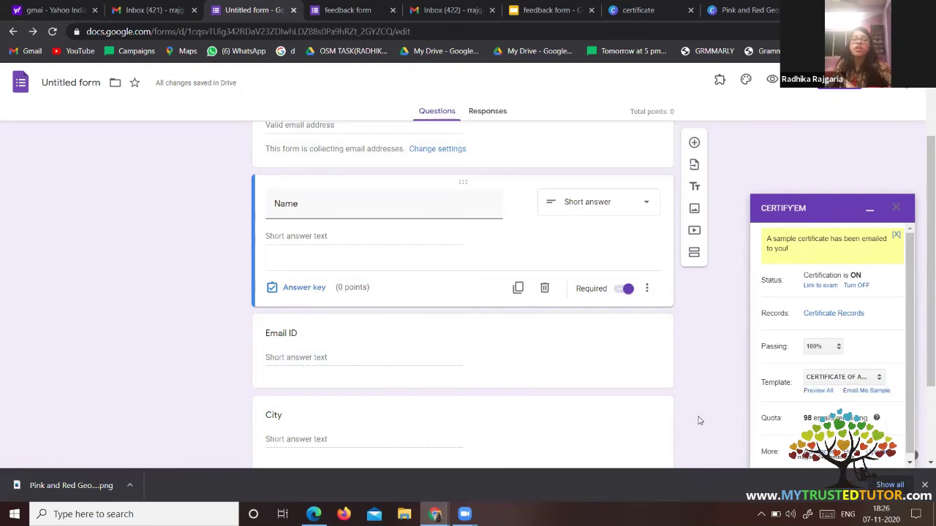
click(870, 380)
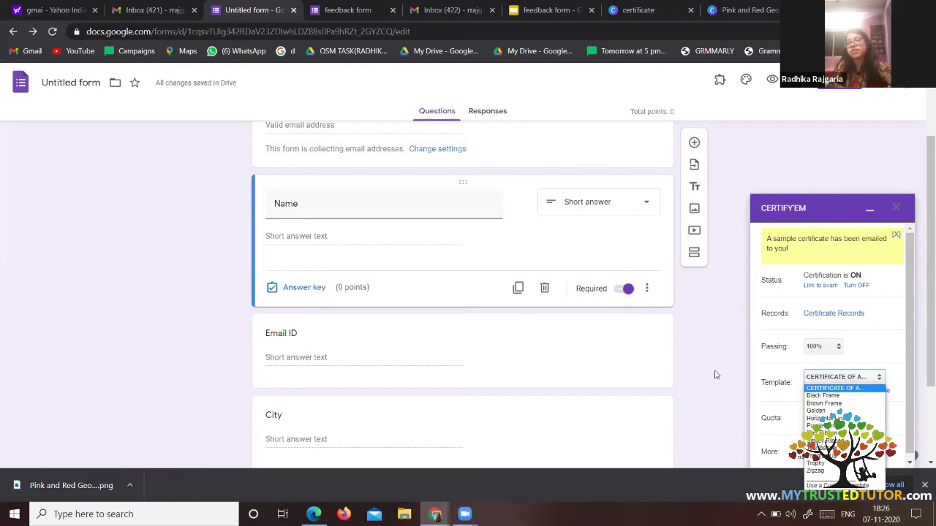
click(717, 428)
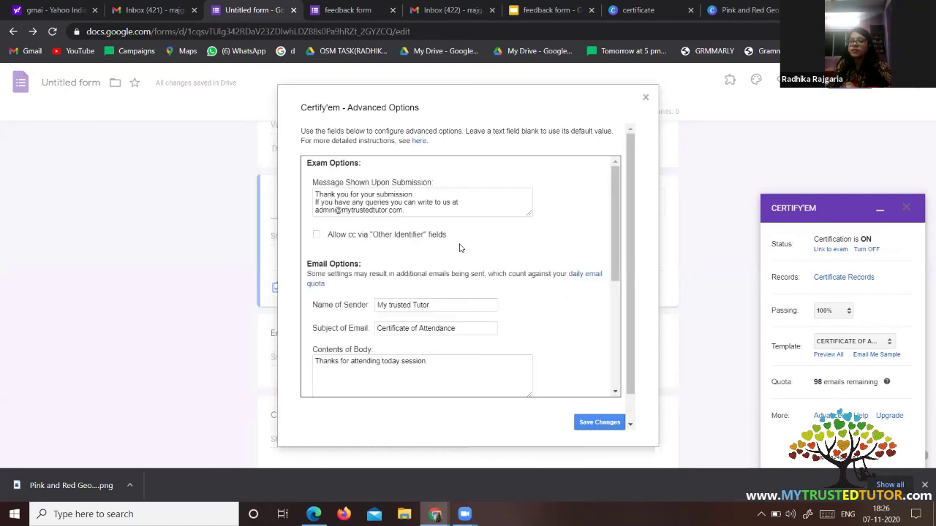
scroll(459, 248, down, 4)
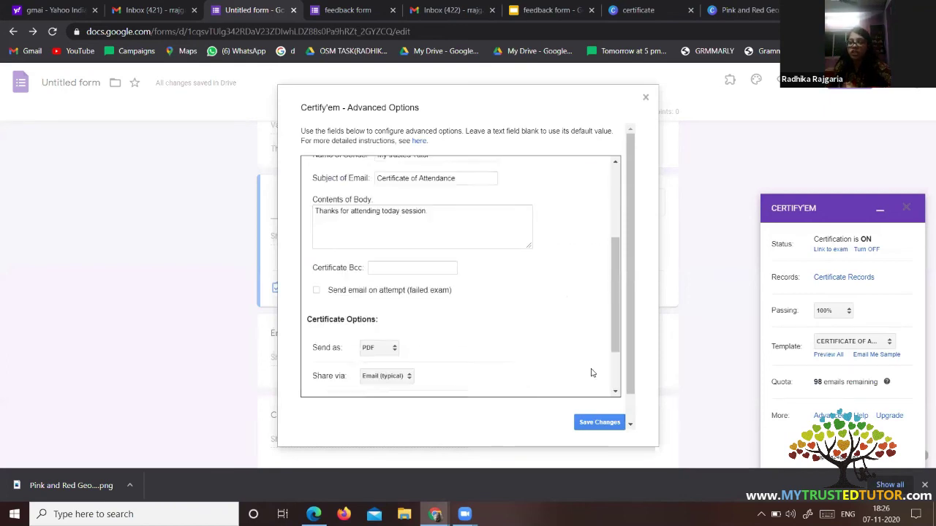
click(594, 423)
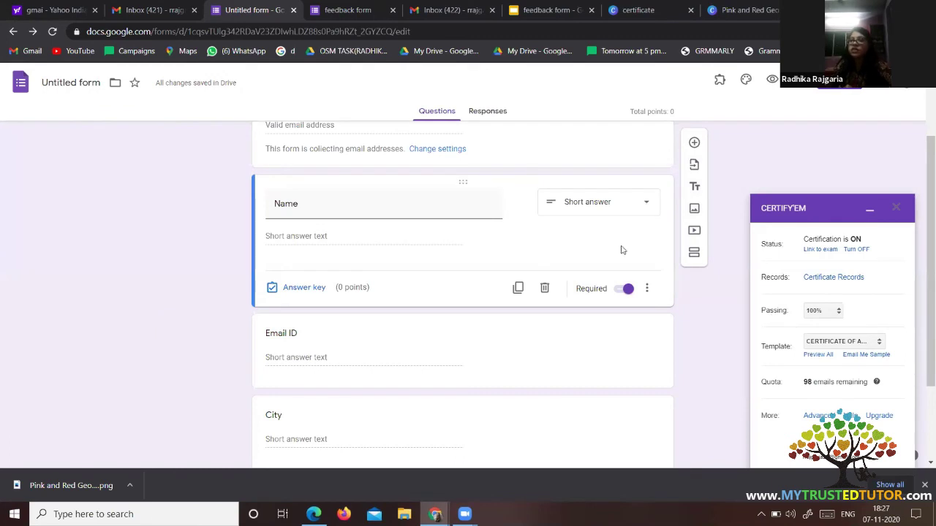
On the Responses tab, switch Accepting responses off and then back on.
click(484, 112)
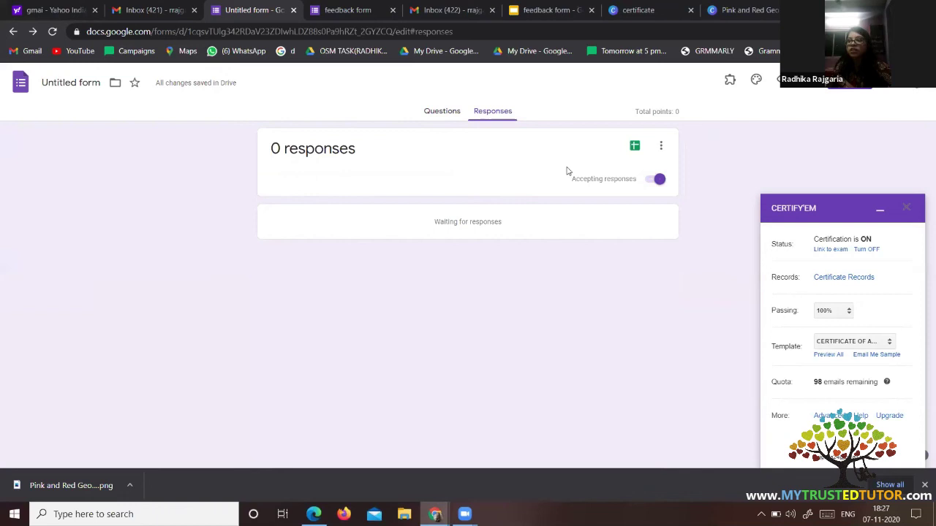
click(657, 181)
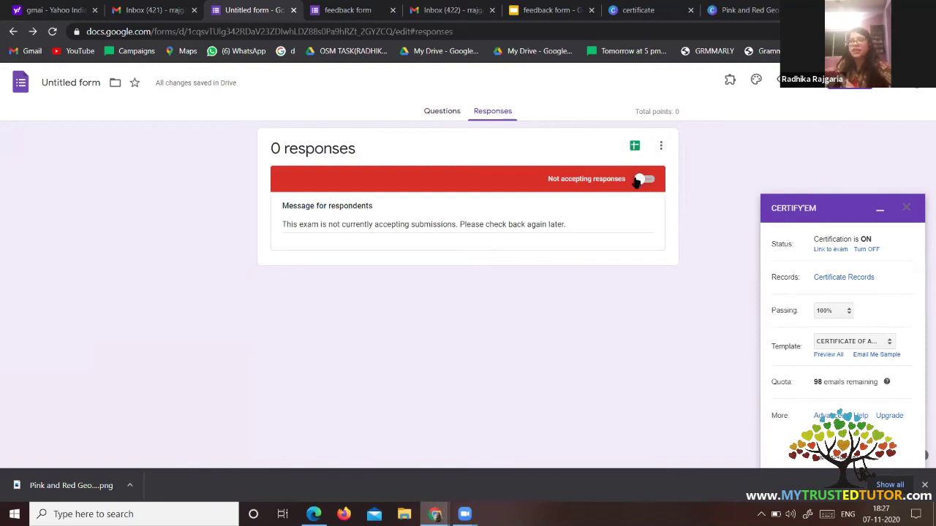
click(639, 180)
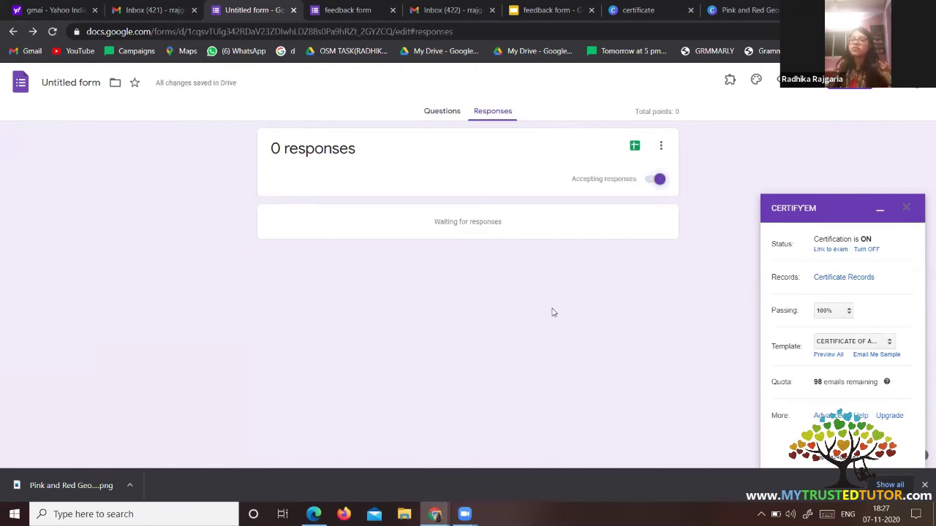
Enable 'Get email notifications for new responses' from the responses options menu.
click(661, 150)
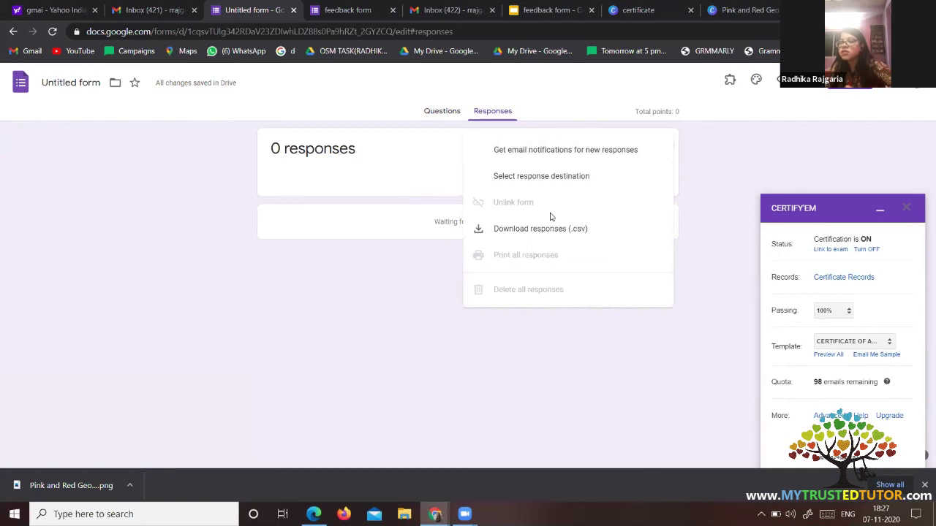
click(702, 80)
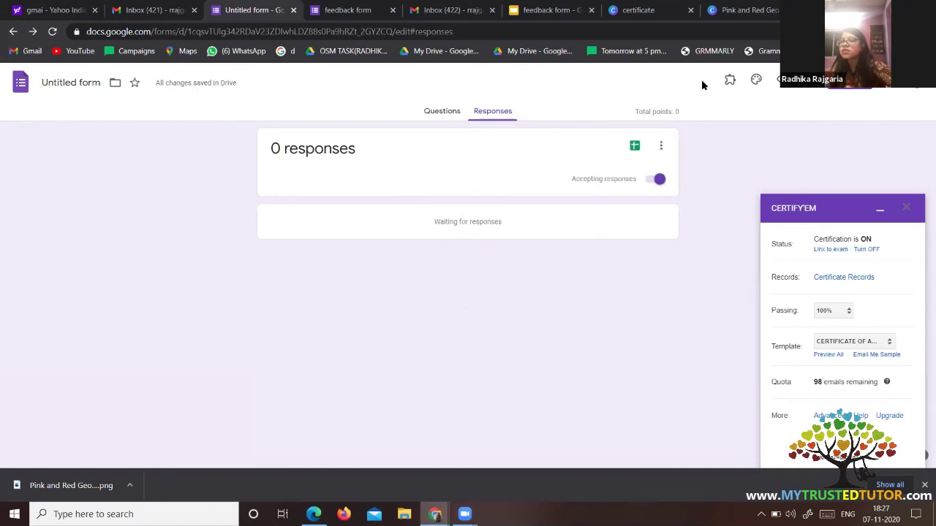
click(662, 147)
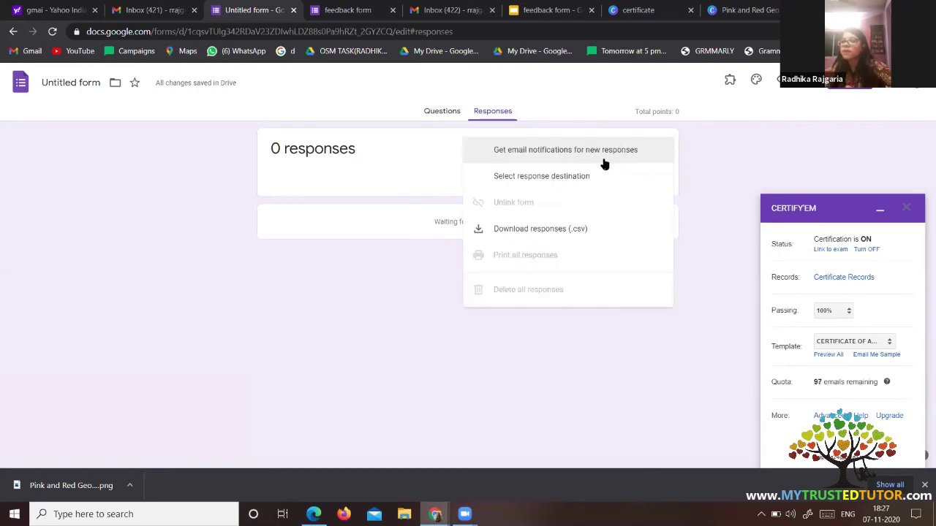
click(603, 159)
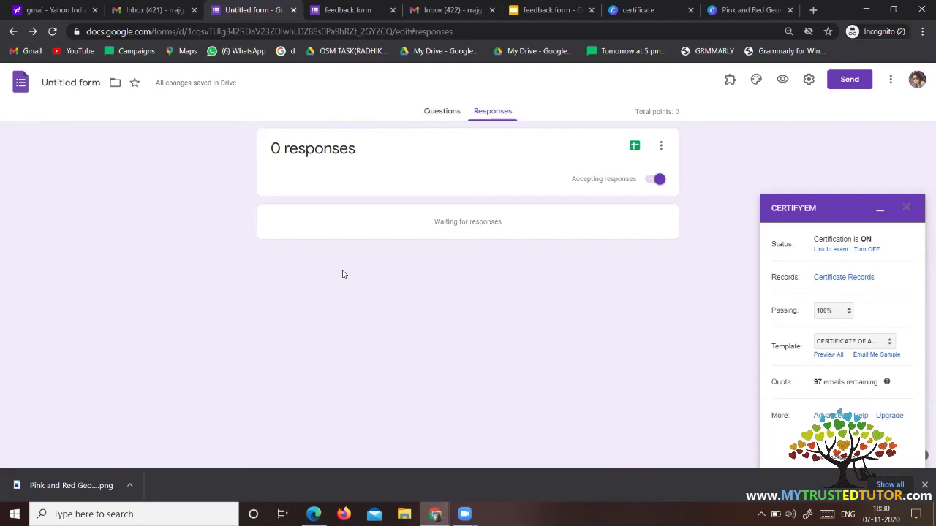
right_click(342, 274)
click(395, 254)
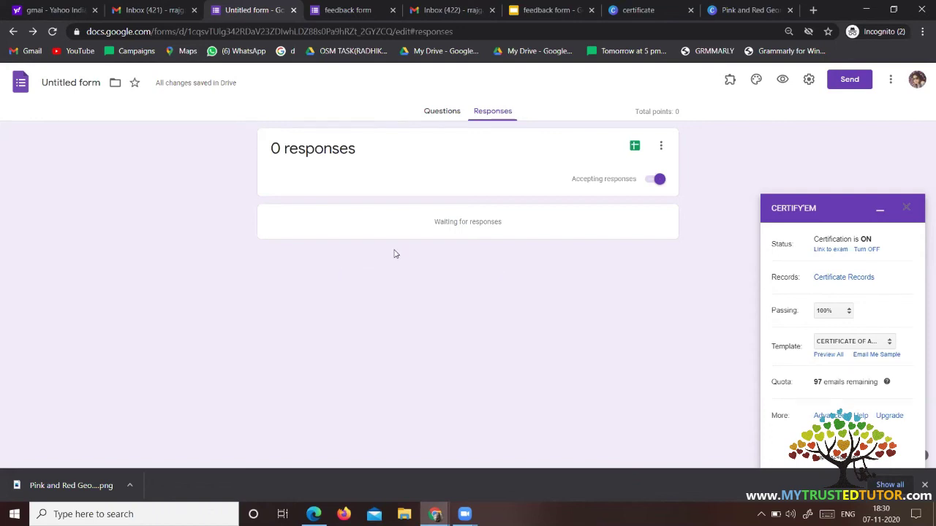